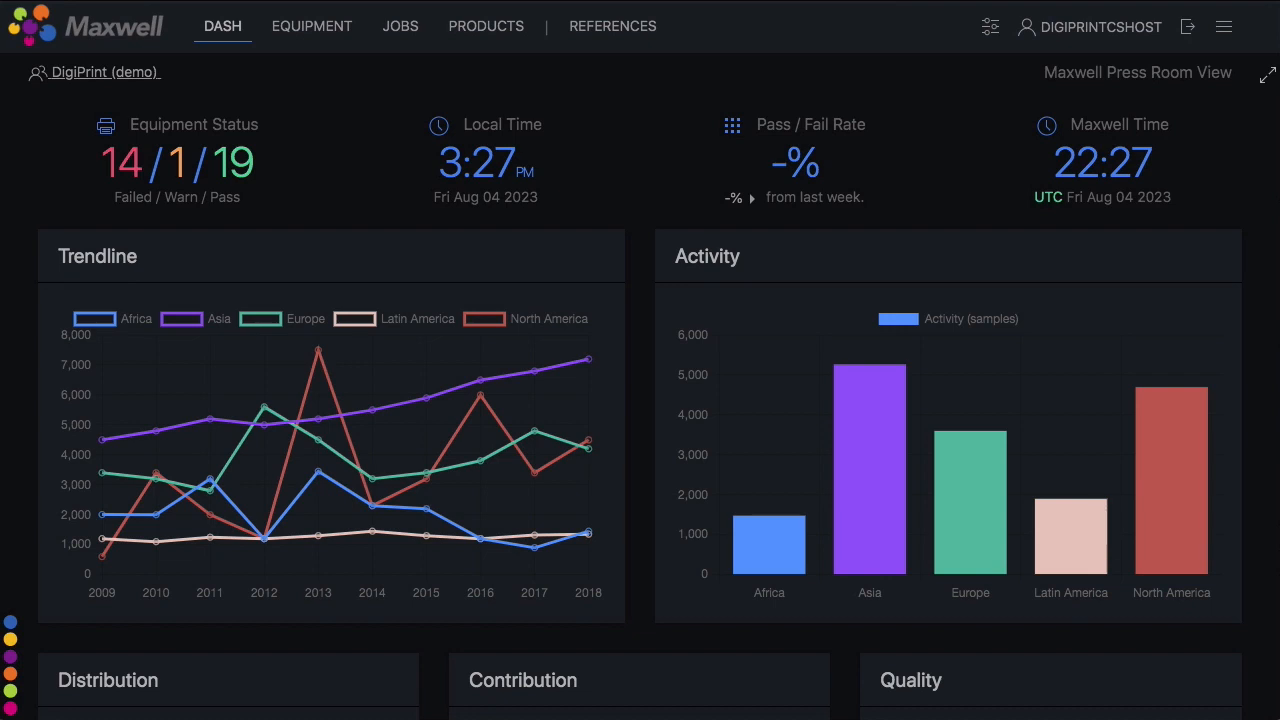
Look over the dashboard's status figures and its Trendline, Activity, Distribution, Contribution and Quality charts
mouse_move(226, 178)
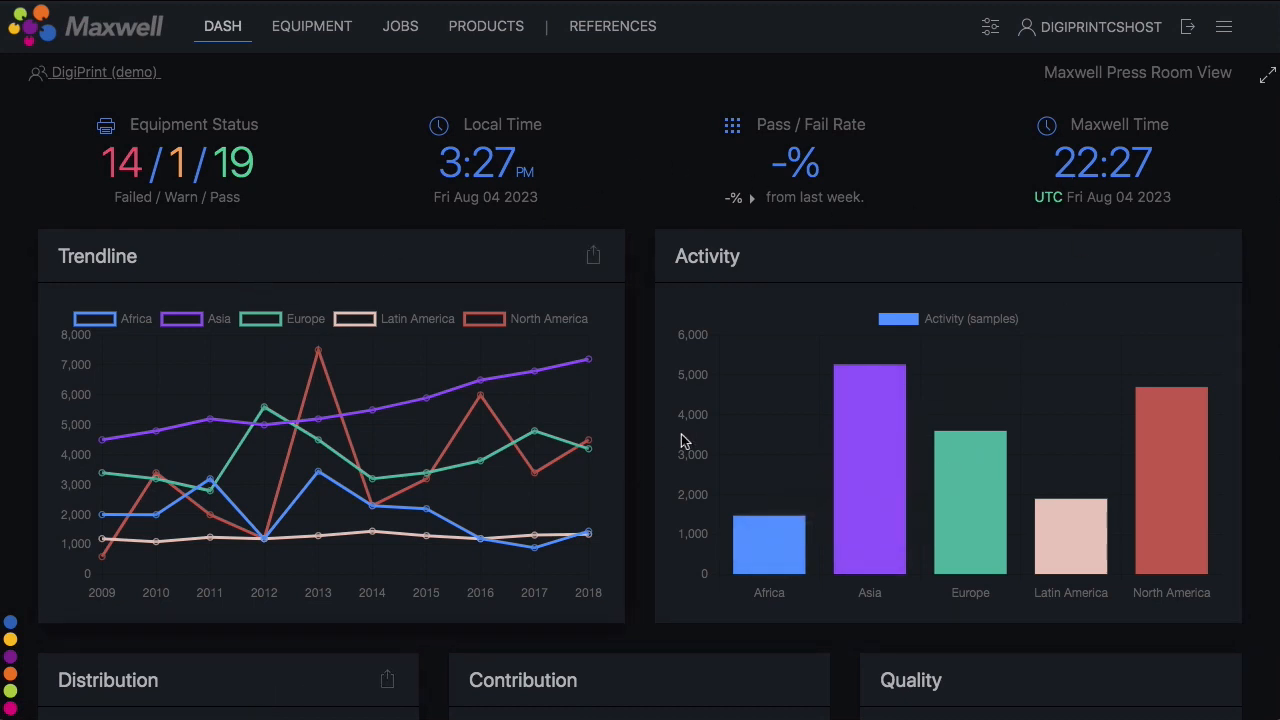
scroll(697, 436, "down", 1)
scroll(697, 436, "down", 5)
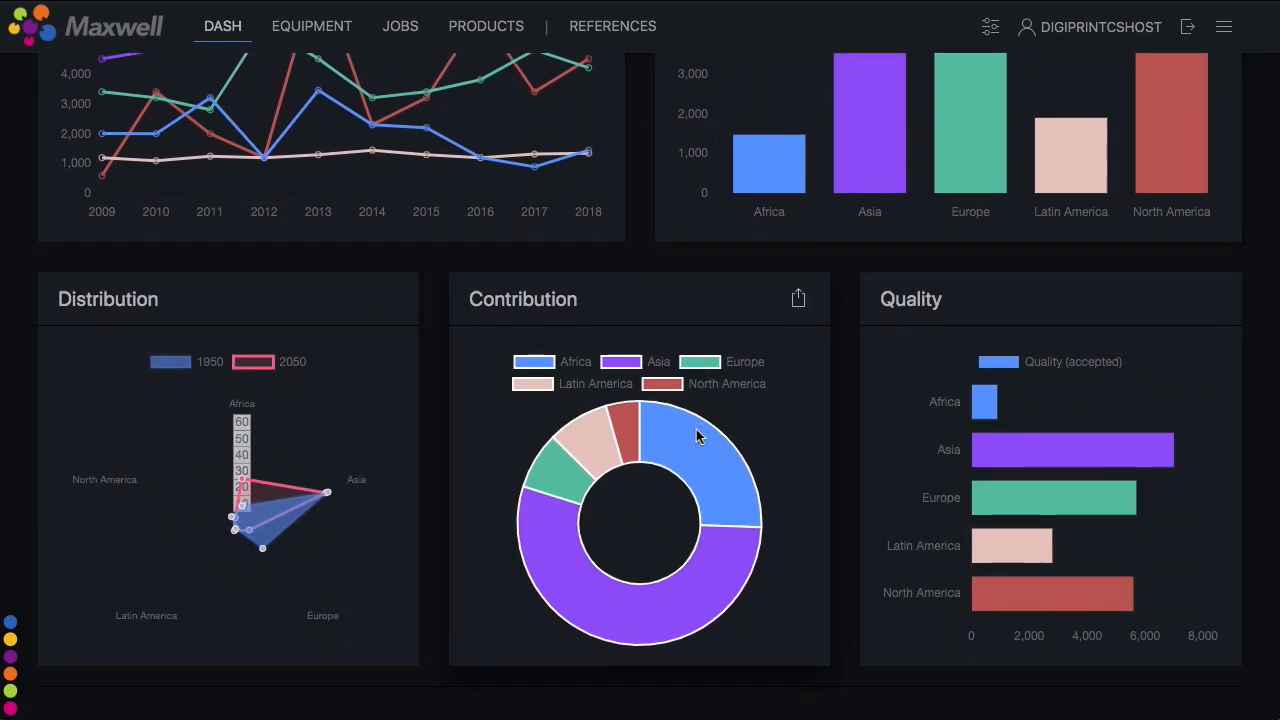
scroll(697, 436, "up", 5)
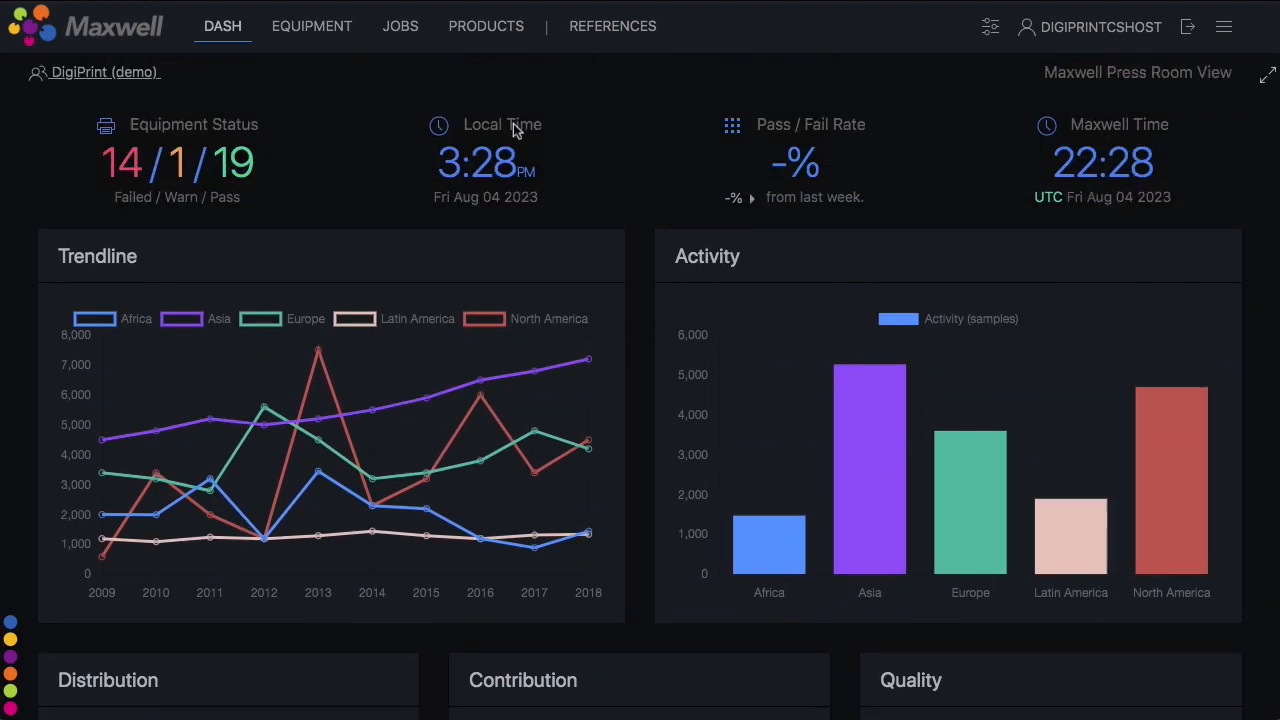
Open the equipment overview and select the Portland location
left_click(315, 34)
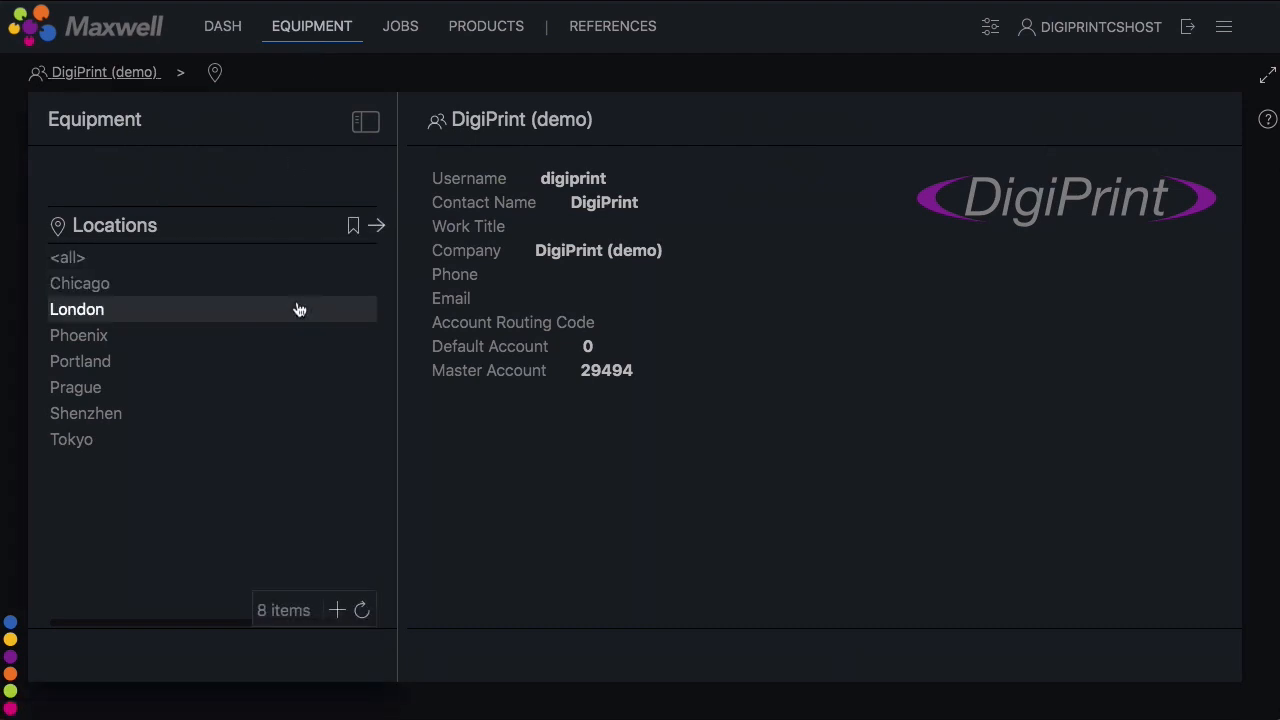
left_click(200, 366)
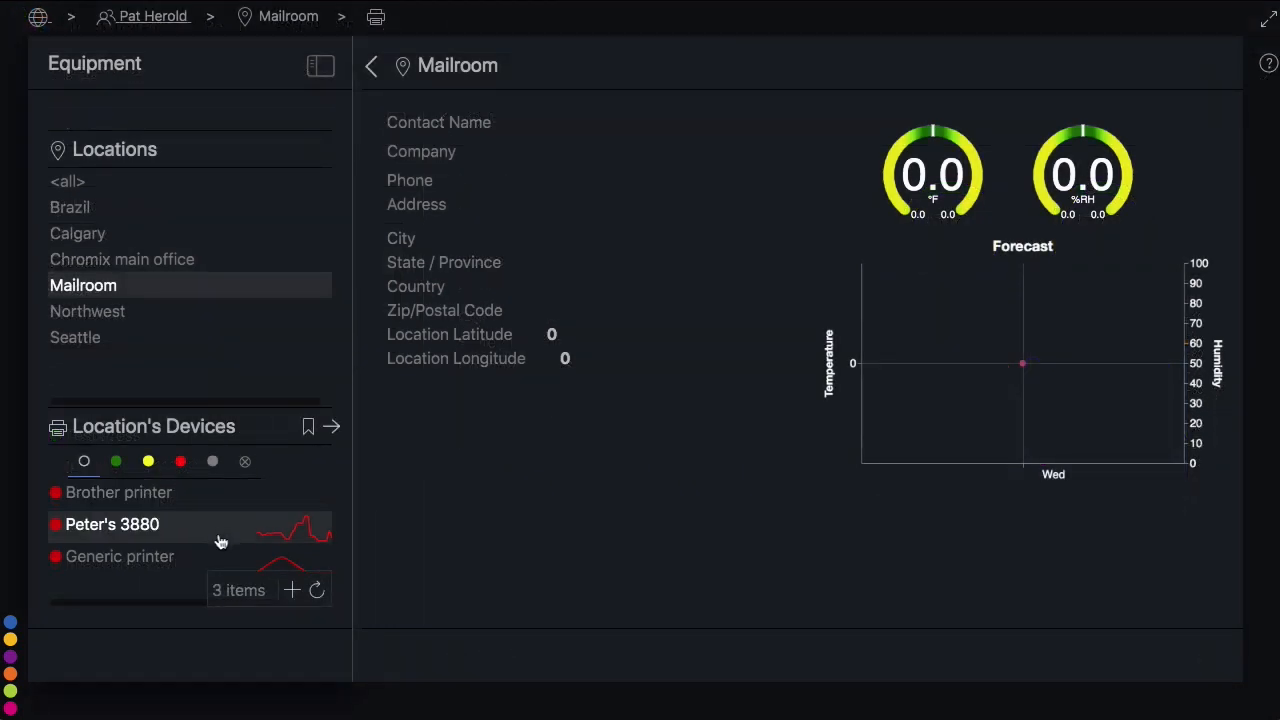
Start a new device in the Mailroom location and name it Screen Machine
left_click(290, 591)
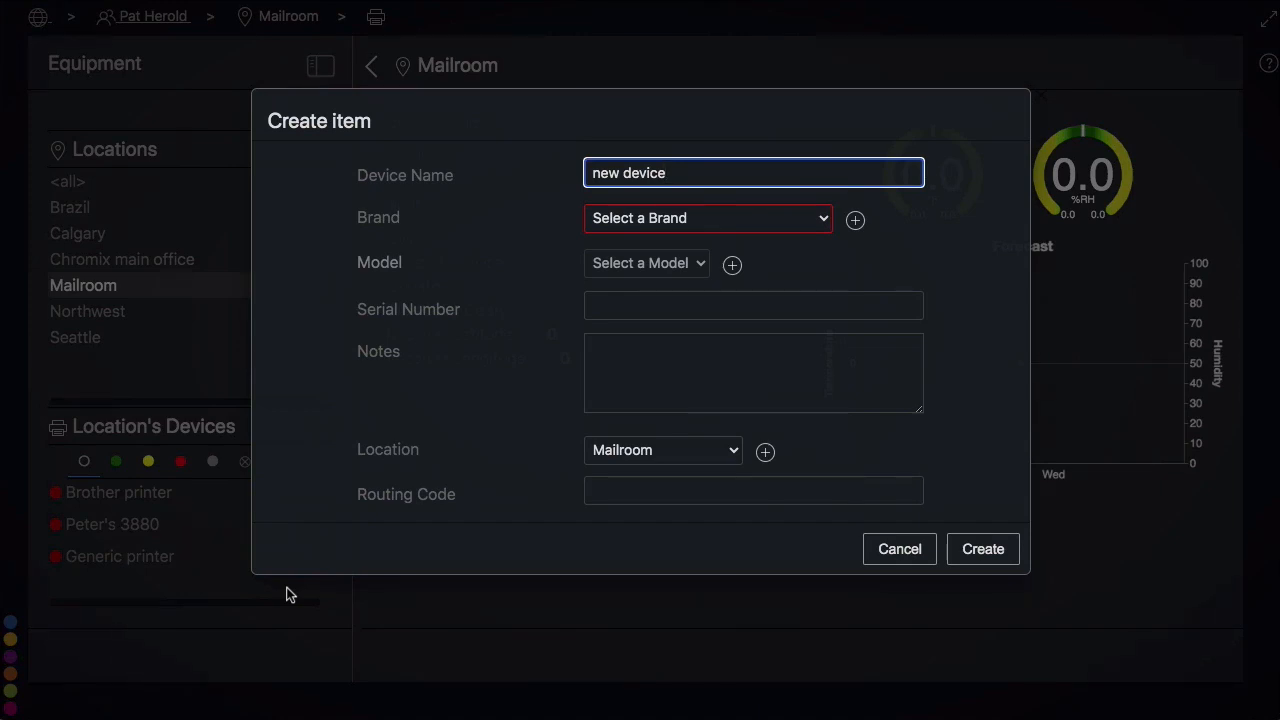
key("ctrl+a")
type("Scre")
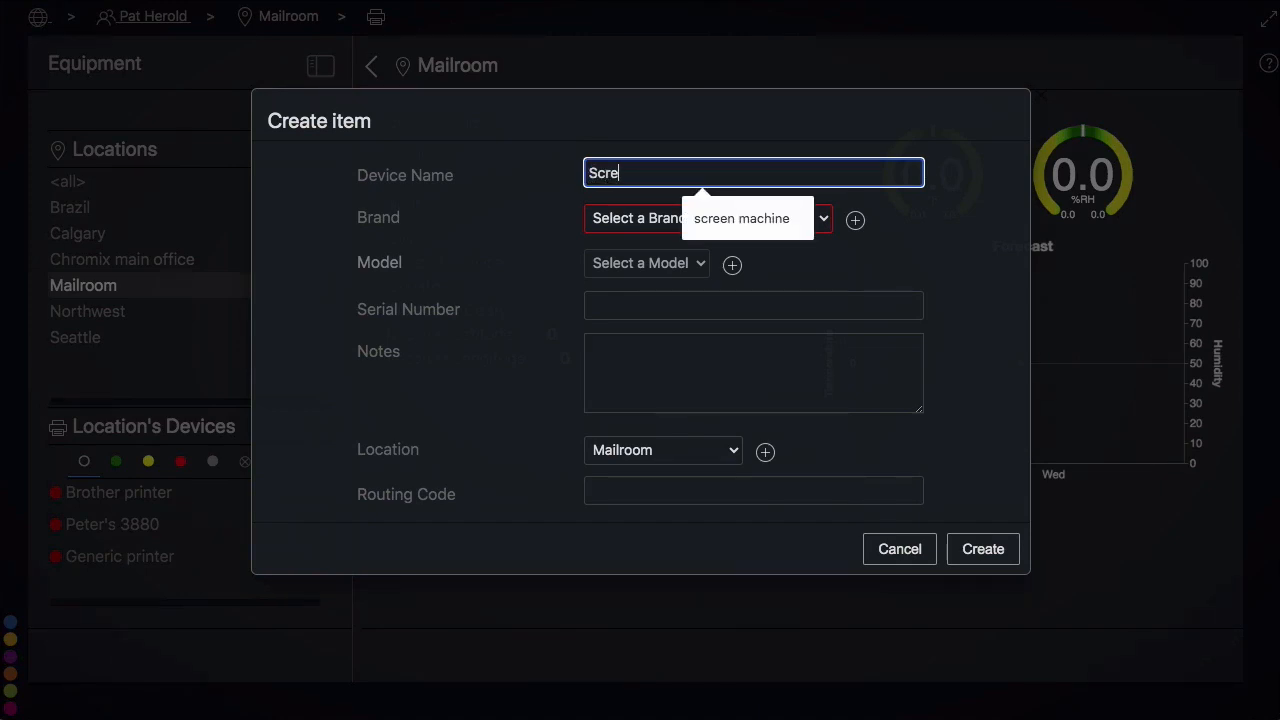
type("en Machine")
key("Tab")
Set the new device's brand to Screen and its model to Truepress Jet520HD, and create it
left_click(815, 225)
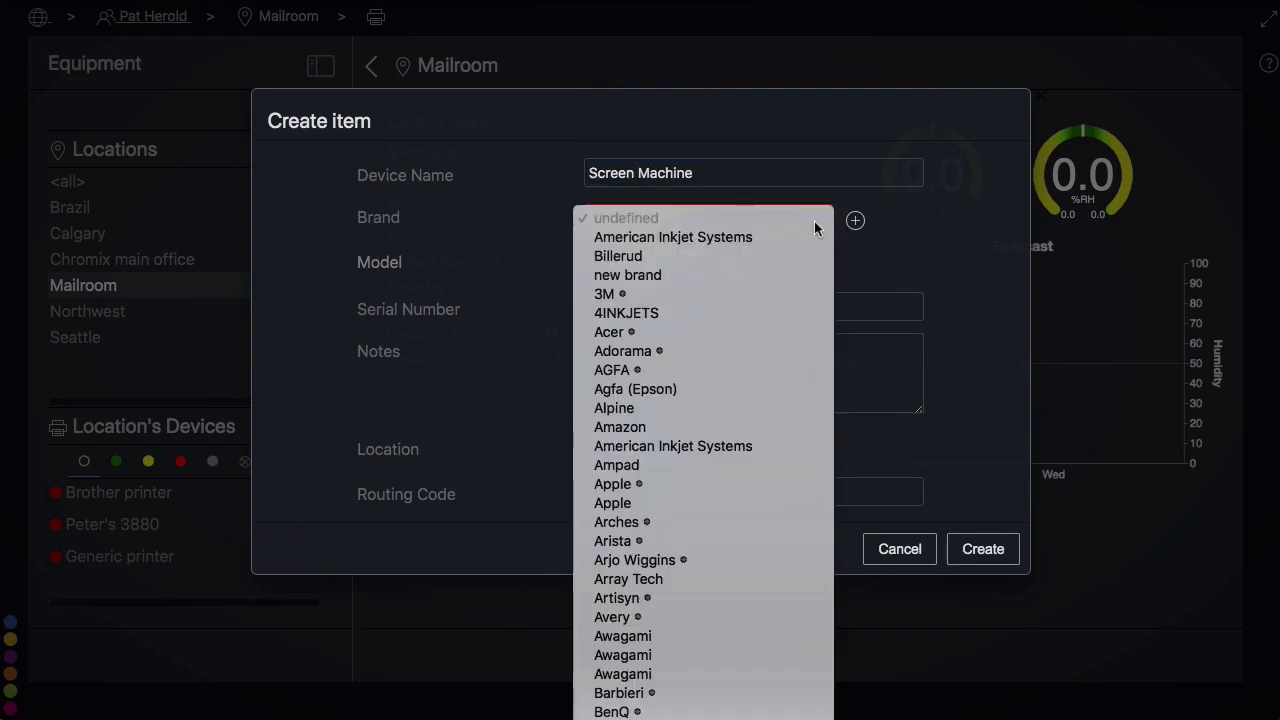
scroll(814, 221, "down", 20)
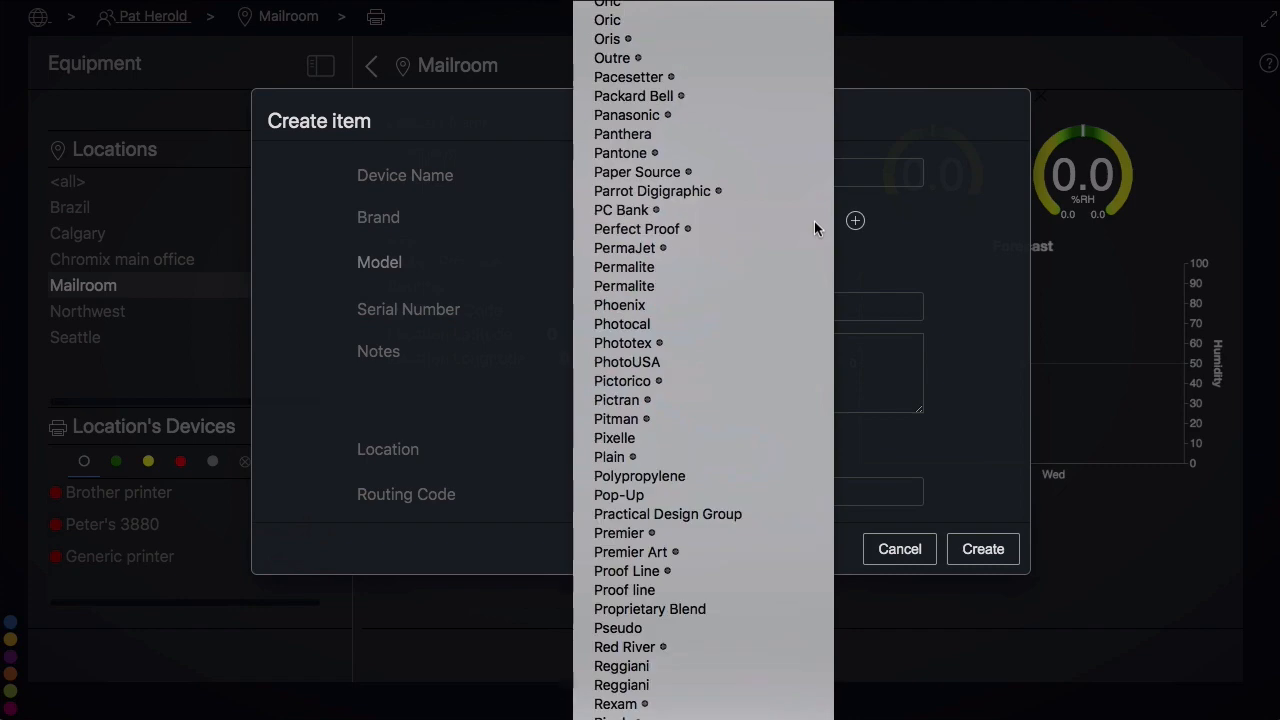
scroll(741, 366, "down", 15)
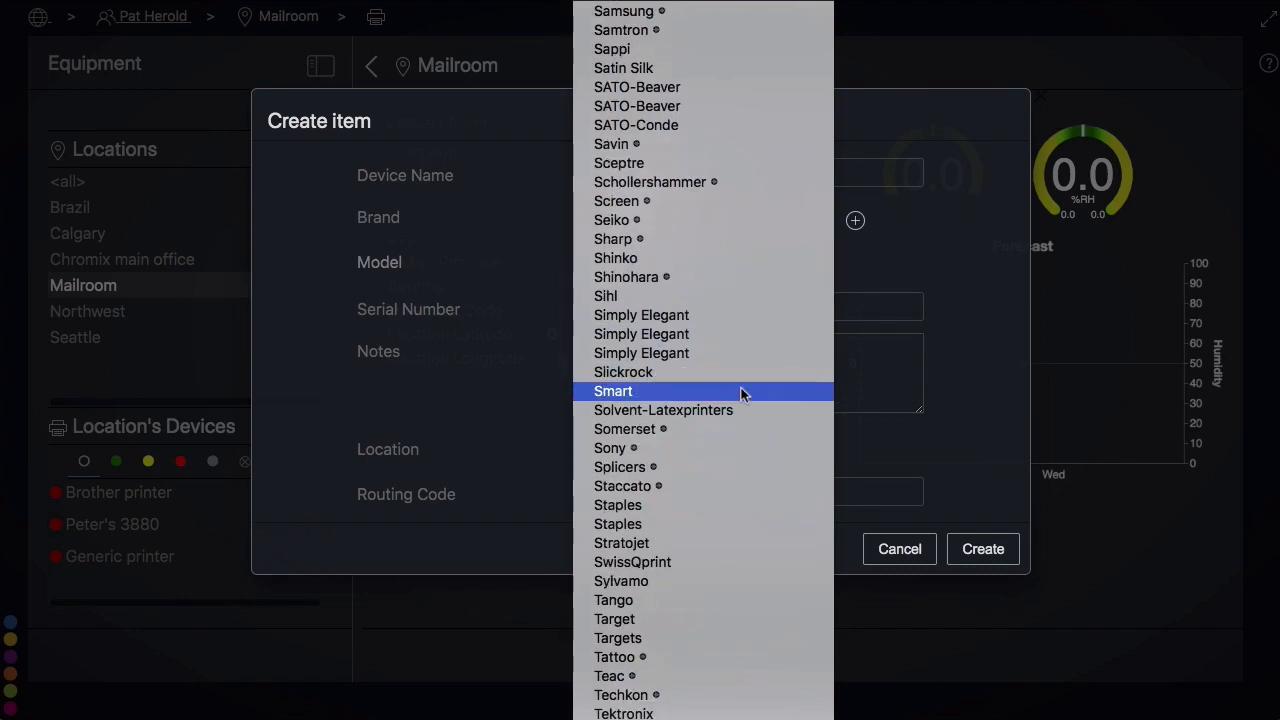
left_click(628, 210)
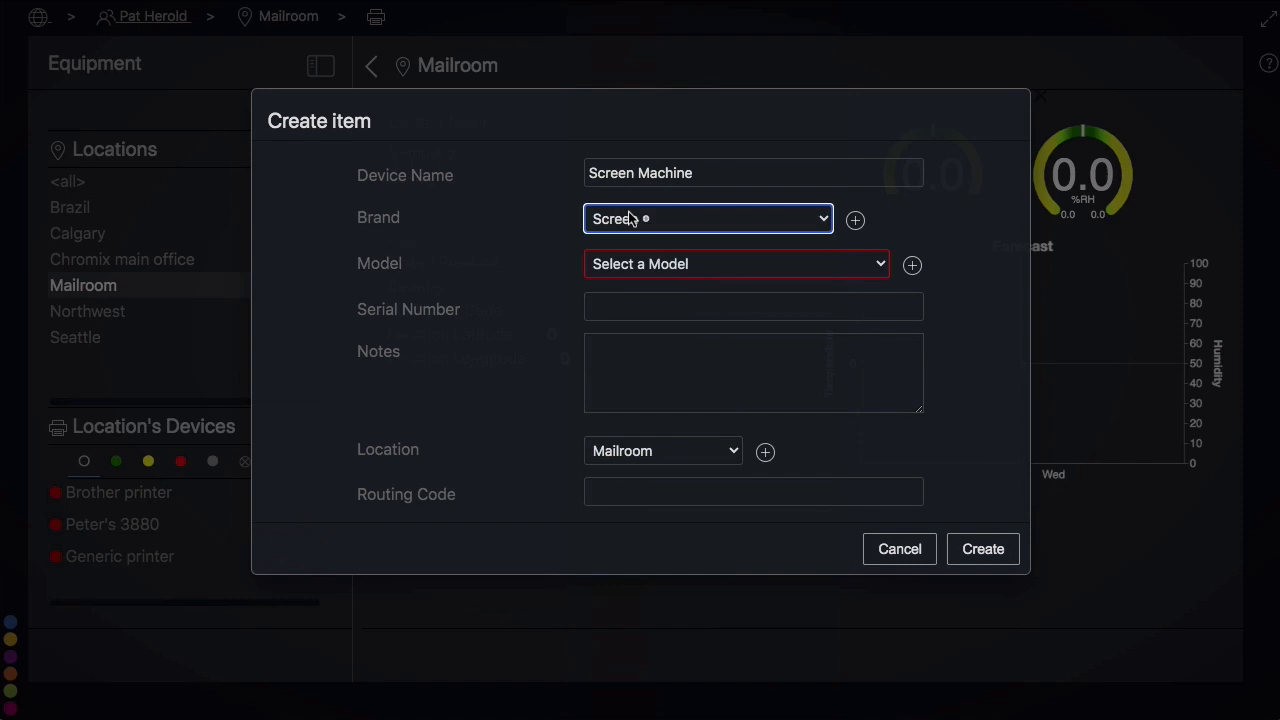
left_click(688, 265)
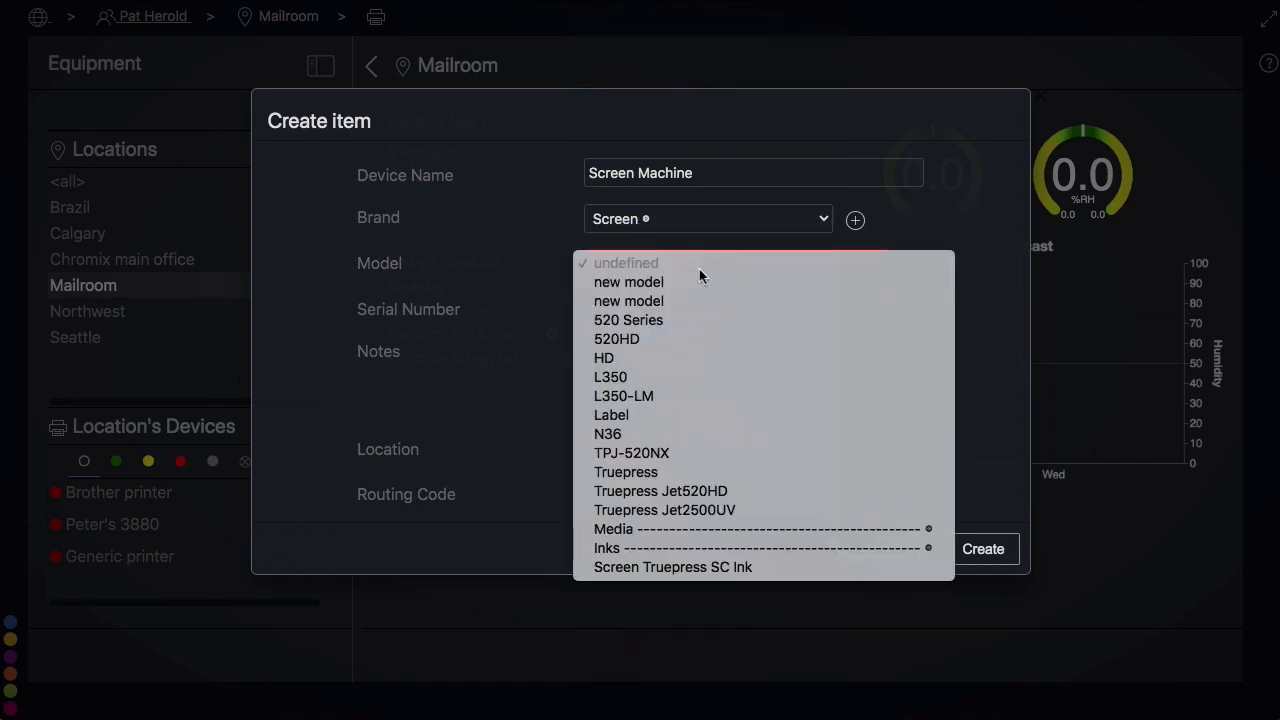
left_click(672, 490)
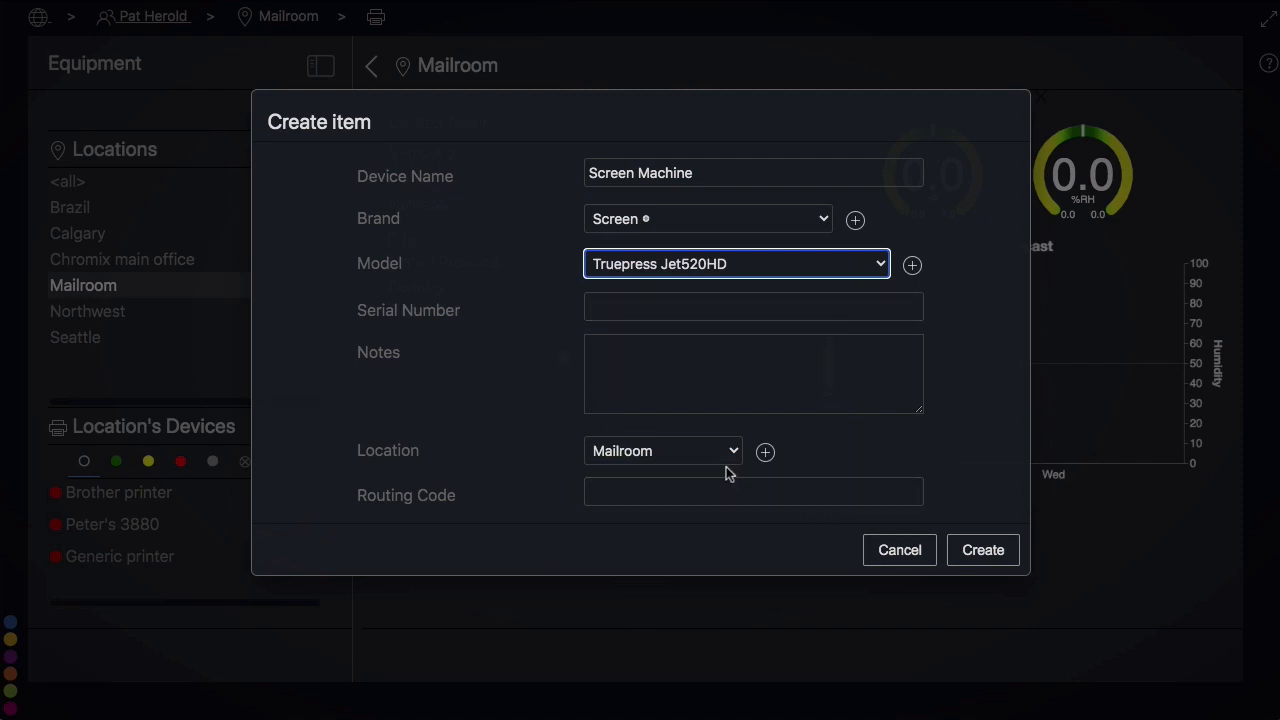
left_click(966, 552)
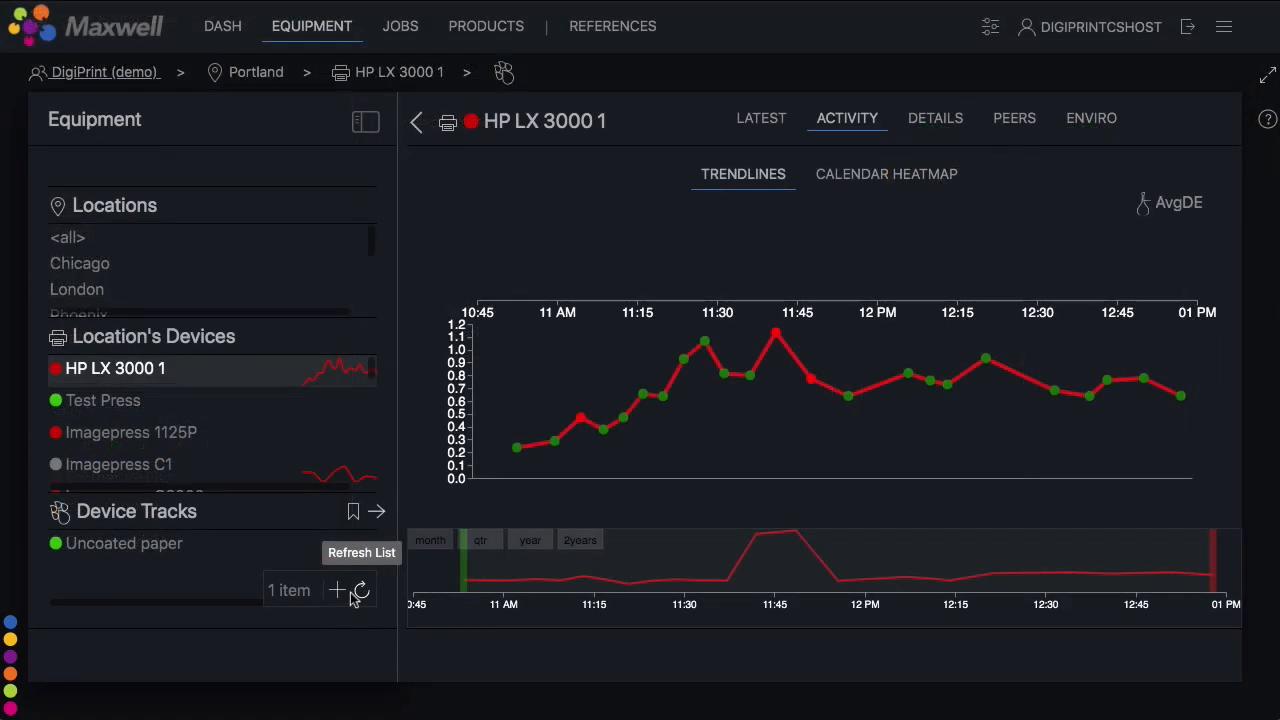
Start a new track for the HP LX 3000 1 named 100#, with *GRACoL 2006 #1 Paper as its reference set
left_click(337, 591)
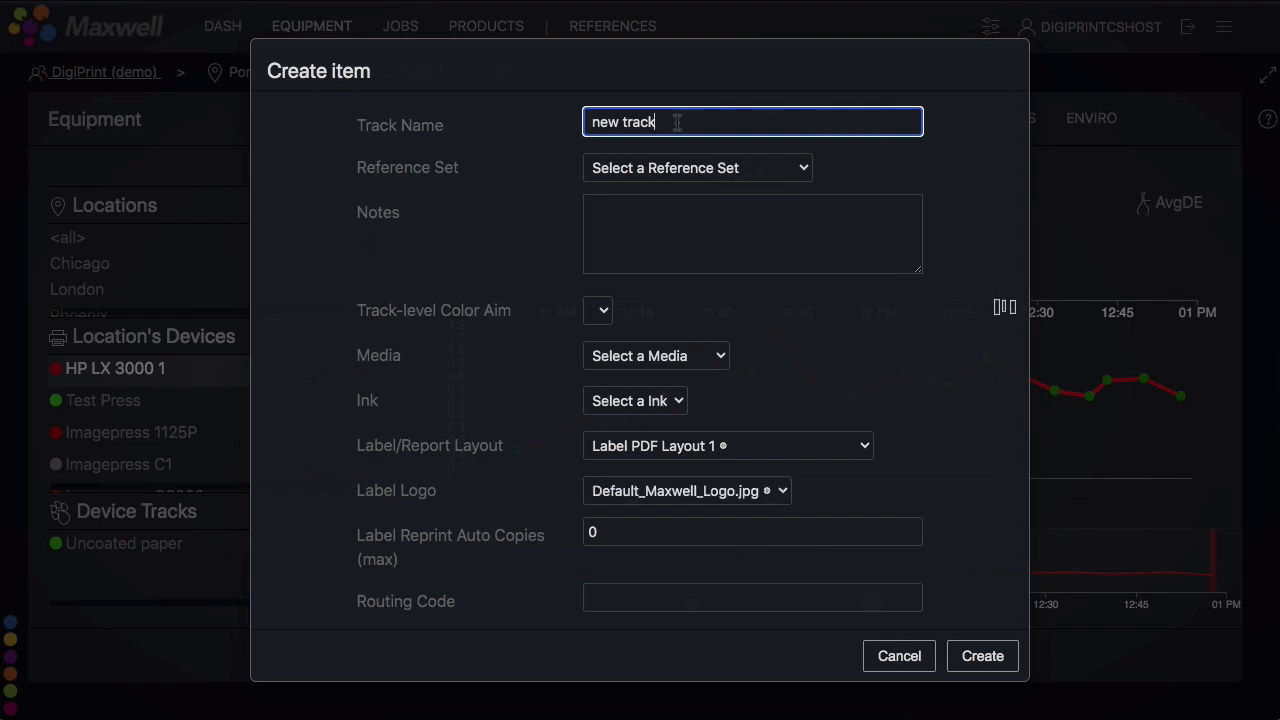
left_click_drag(677, 121, 551, 129)
type("100#")
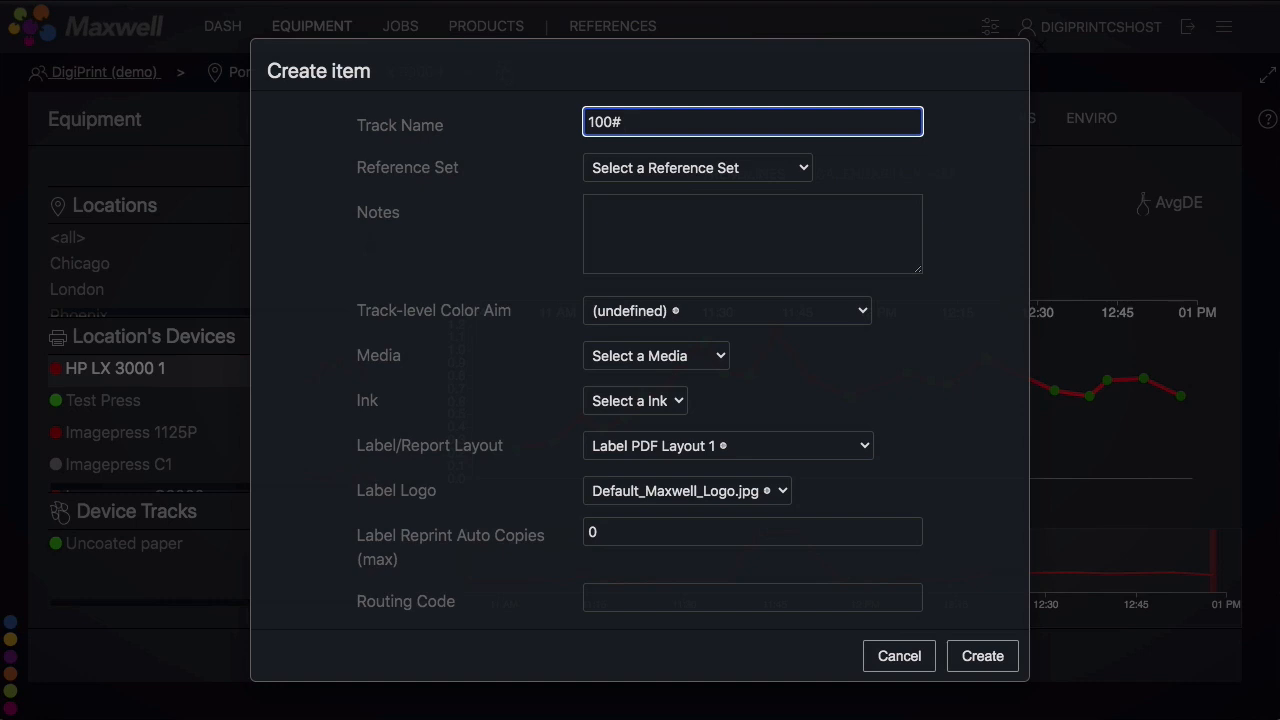
left_click(671, 176)
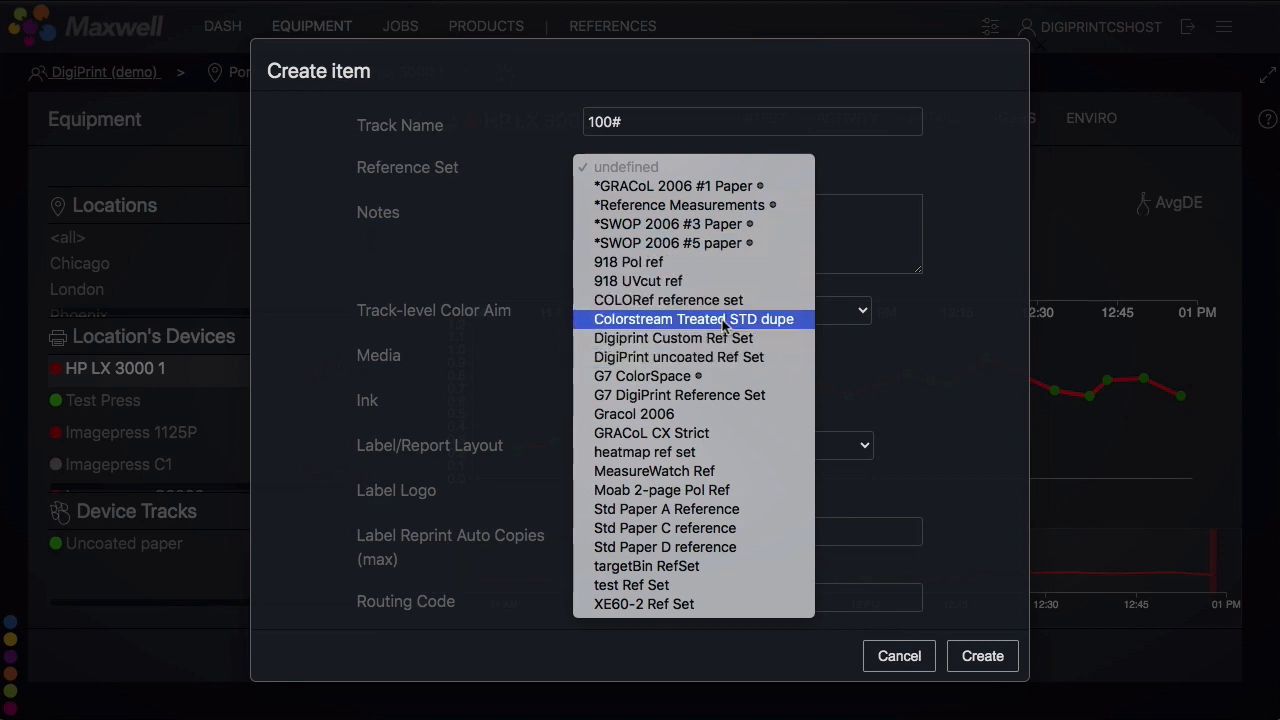
left_click(703, 188)
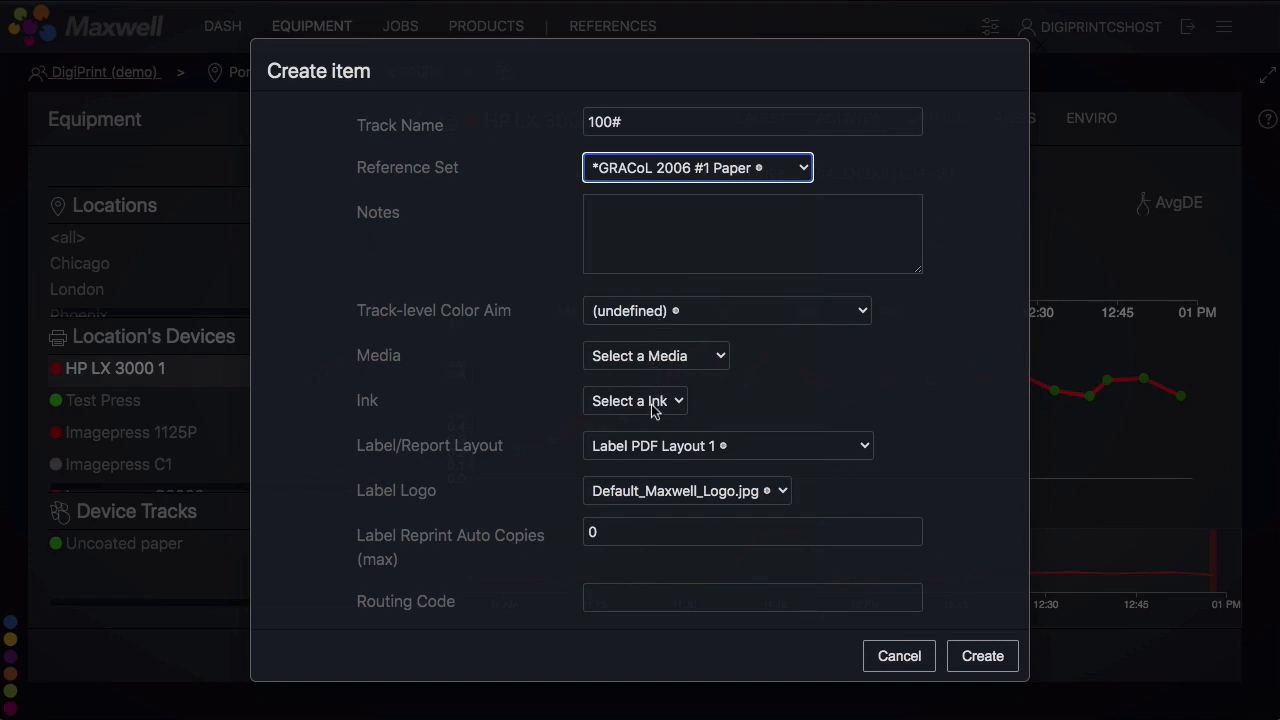
Set the track's label/report layout to Heatmap PDF Layout and create the track
left_click(754, 458)
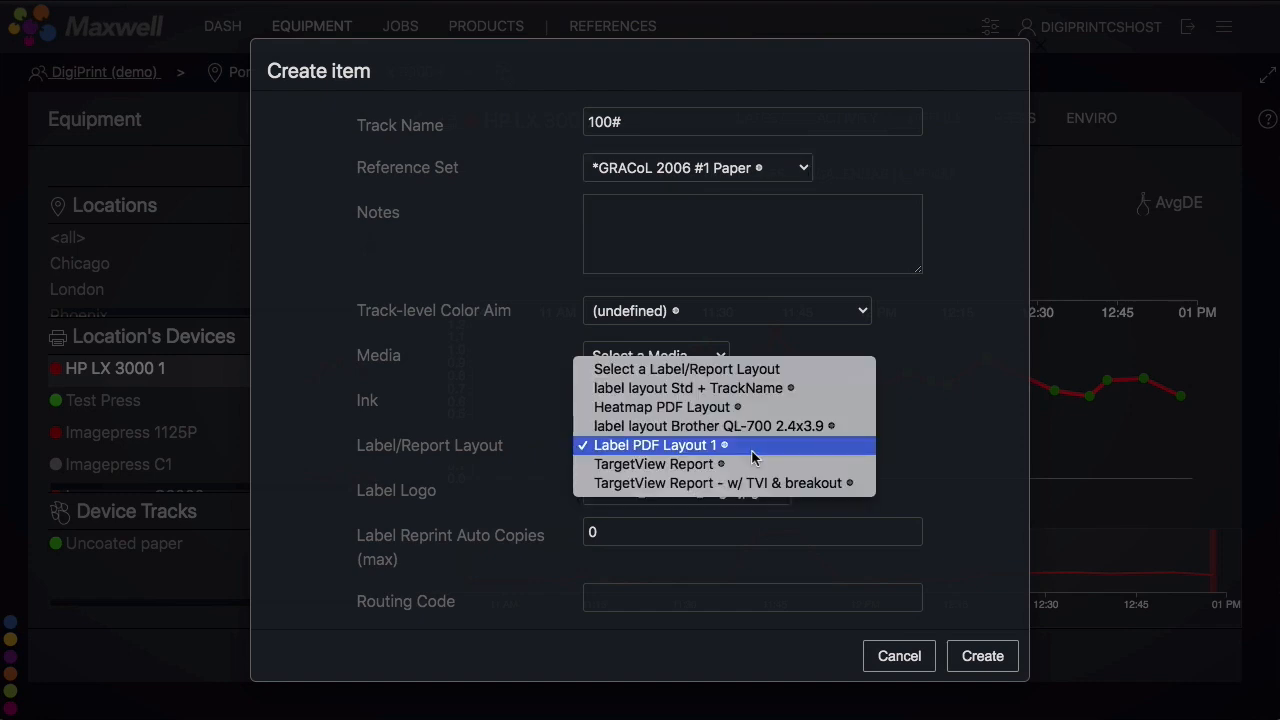
left_click(697, 407)
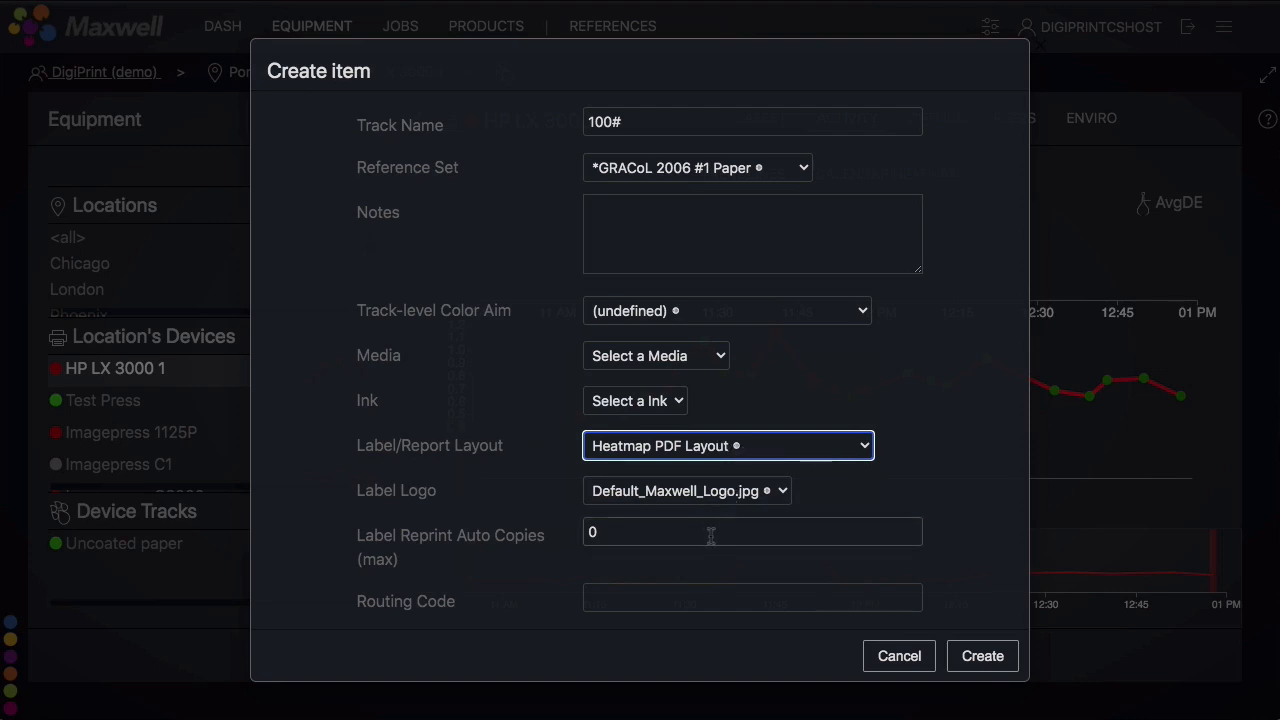
left_click(961, 660)
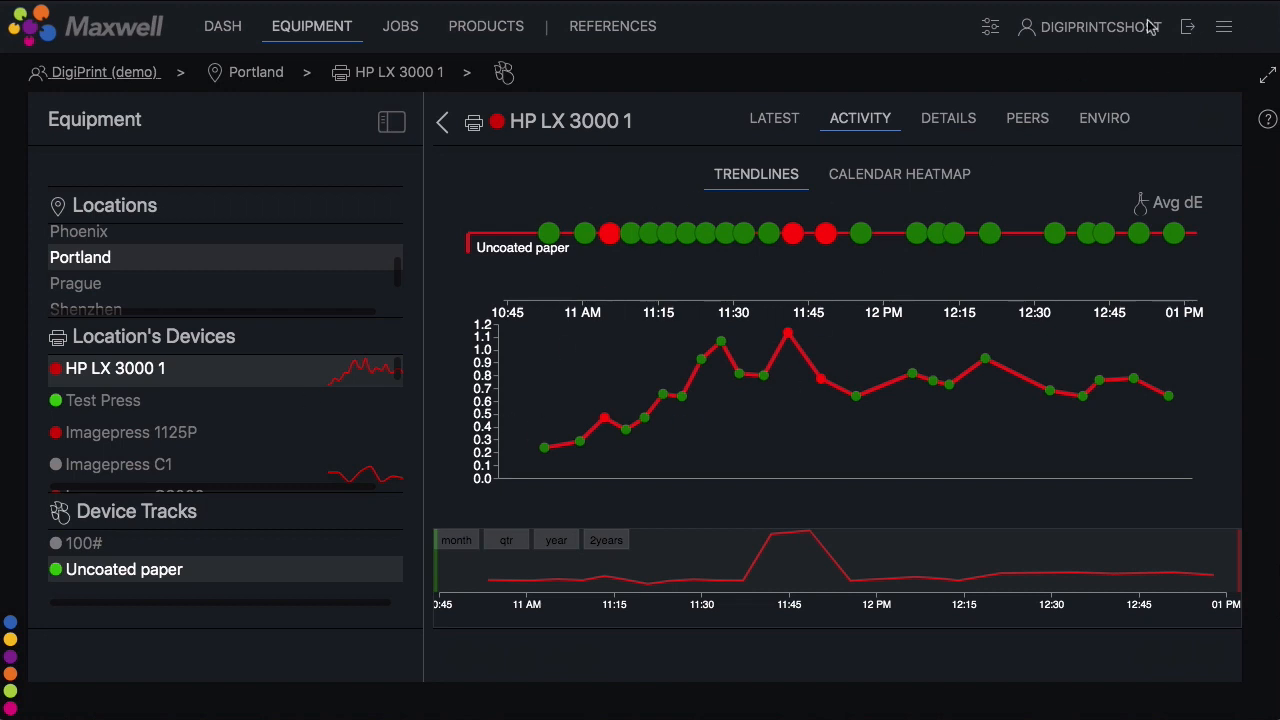
Open the Maxwell Client downloads and look through the available Mac and Windows versions
left_click(1221, 34)
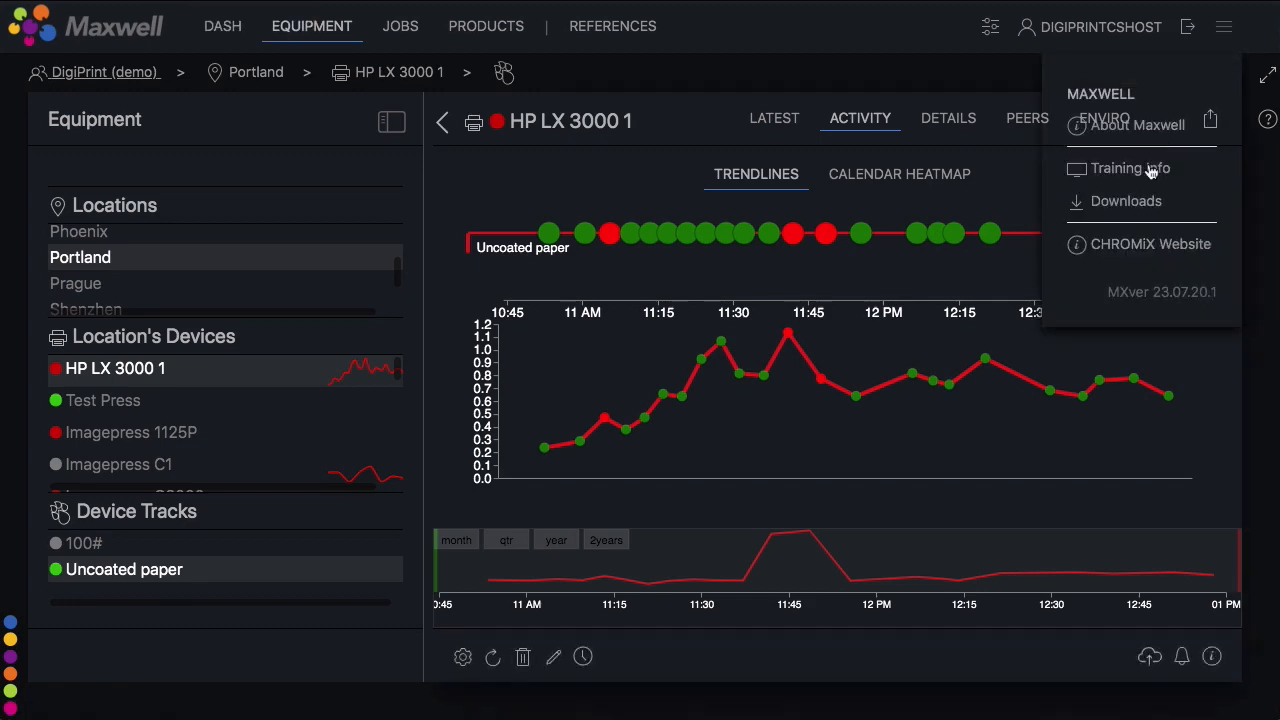
left_click(1126, 202)
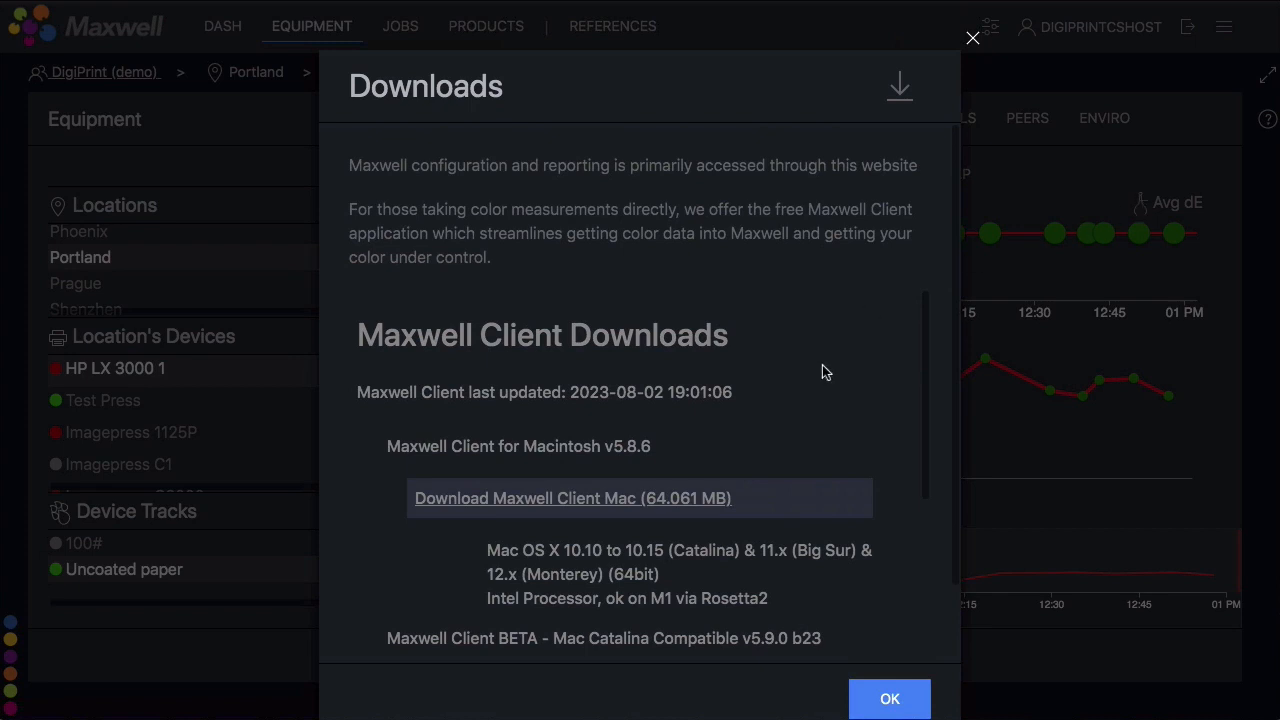
scroll(822, 366, "down", 5)
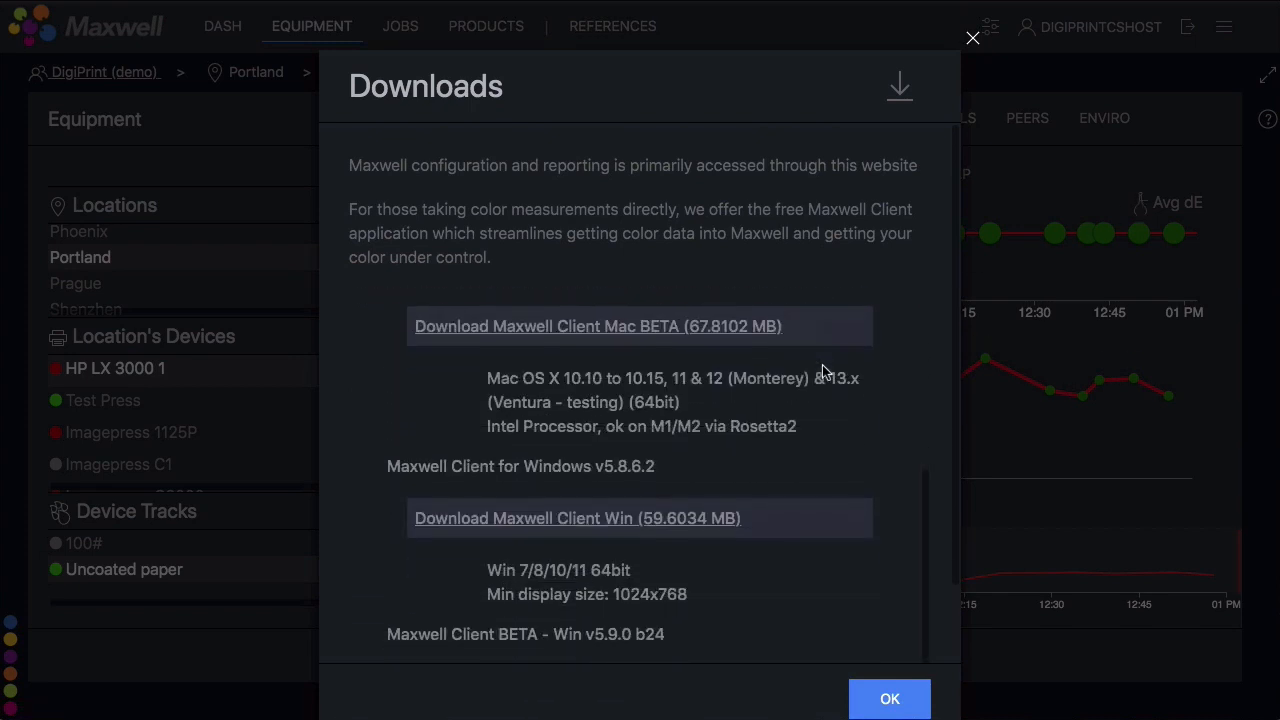
scroll(822, 371, "down", 1)
scroll(822, 366, "down", 3)
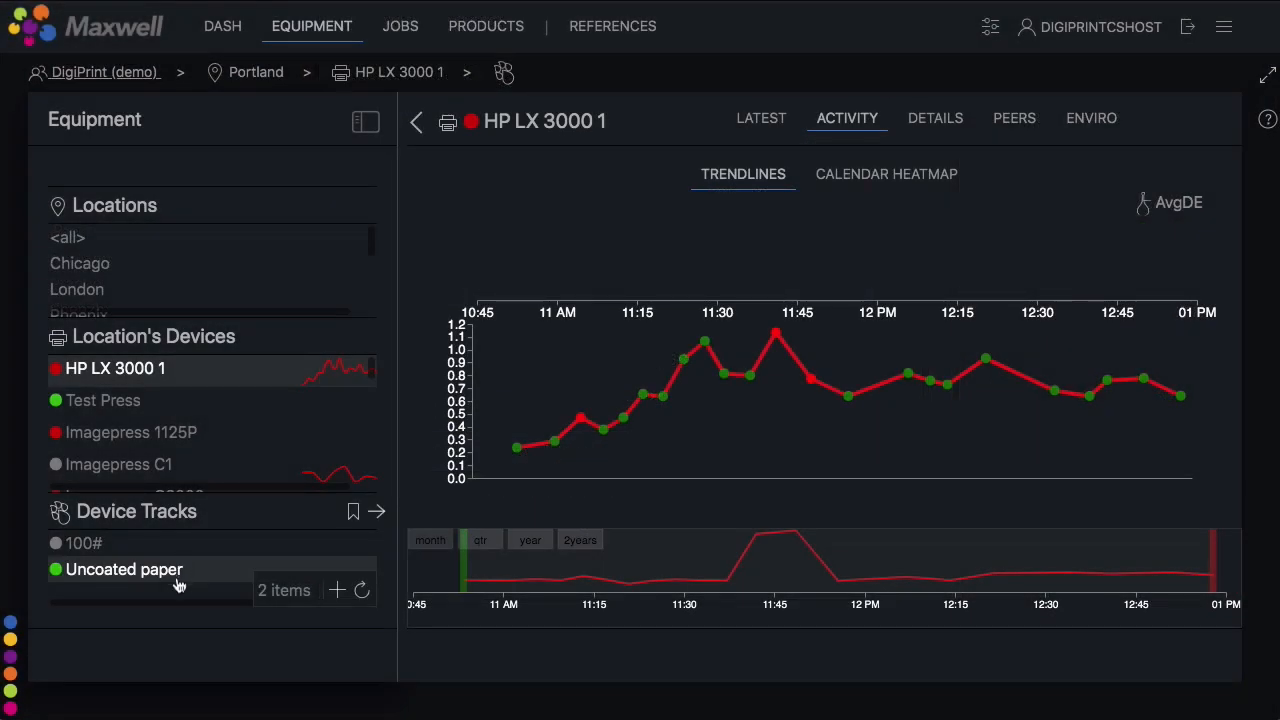
View the Uncoated paper track and the detailed list of the location's devices, returning to the Portland location
left_click(179, 585)
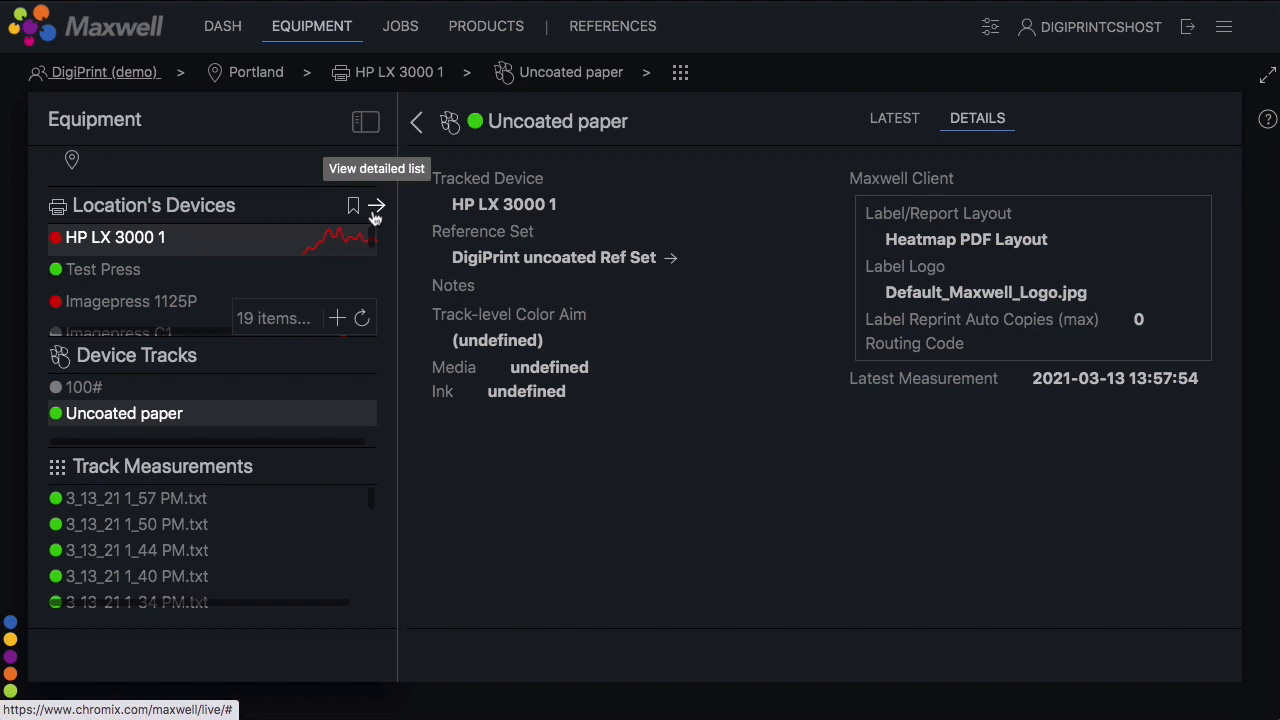
left_click(376, 207)
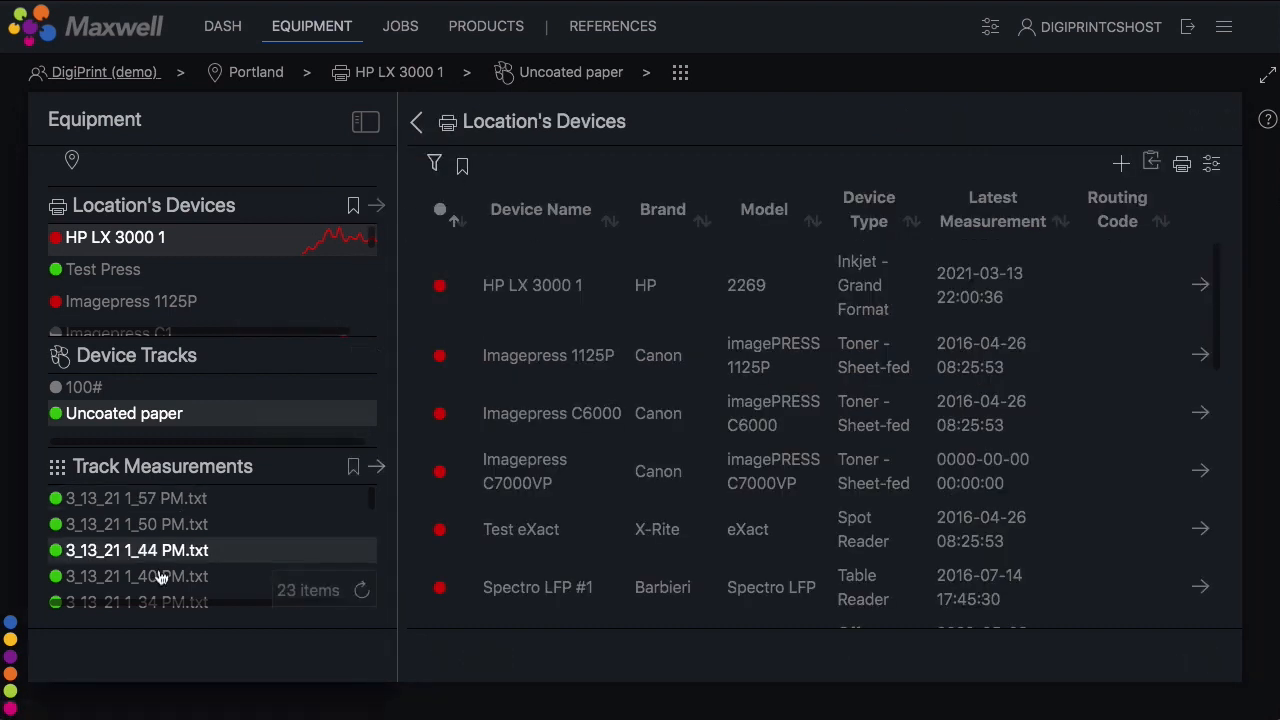
left_click(250, 88)
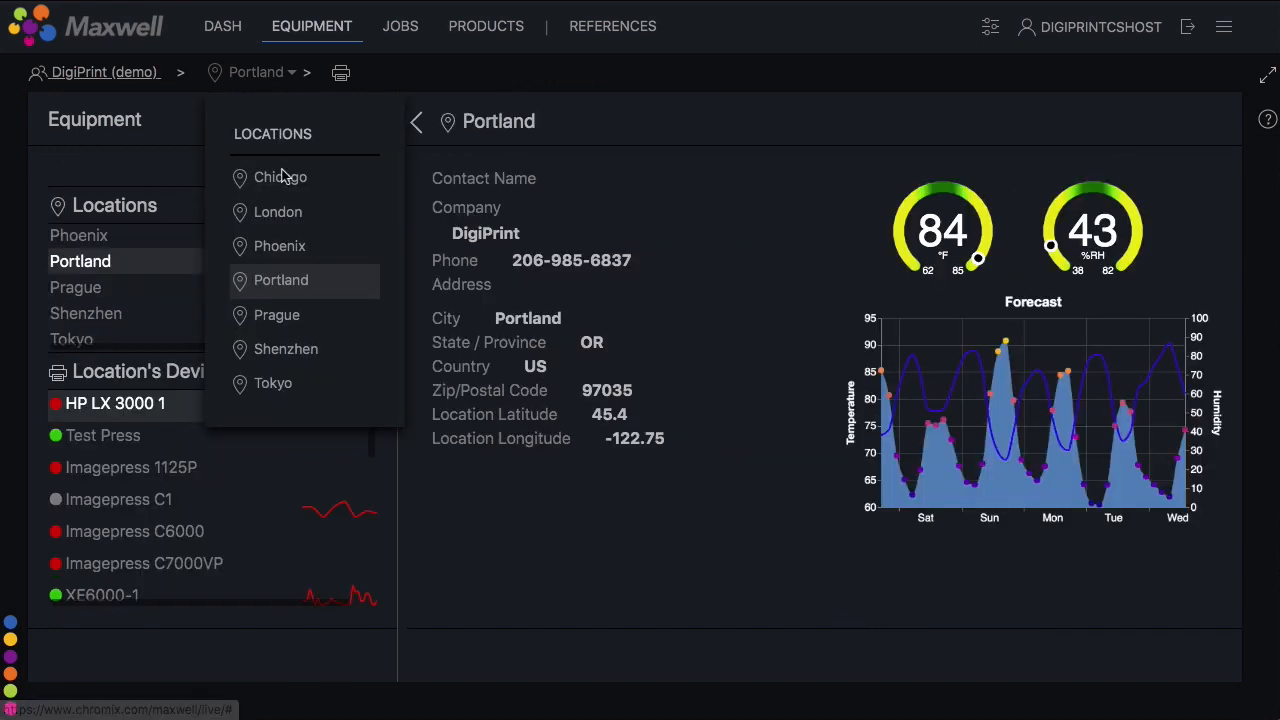
Select the XE6000-1 among Portland's devices to show its activity trendlines
mouse_move(346, 89)
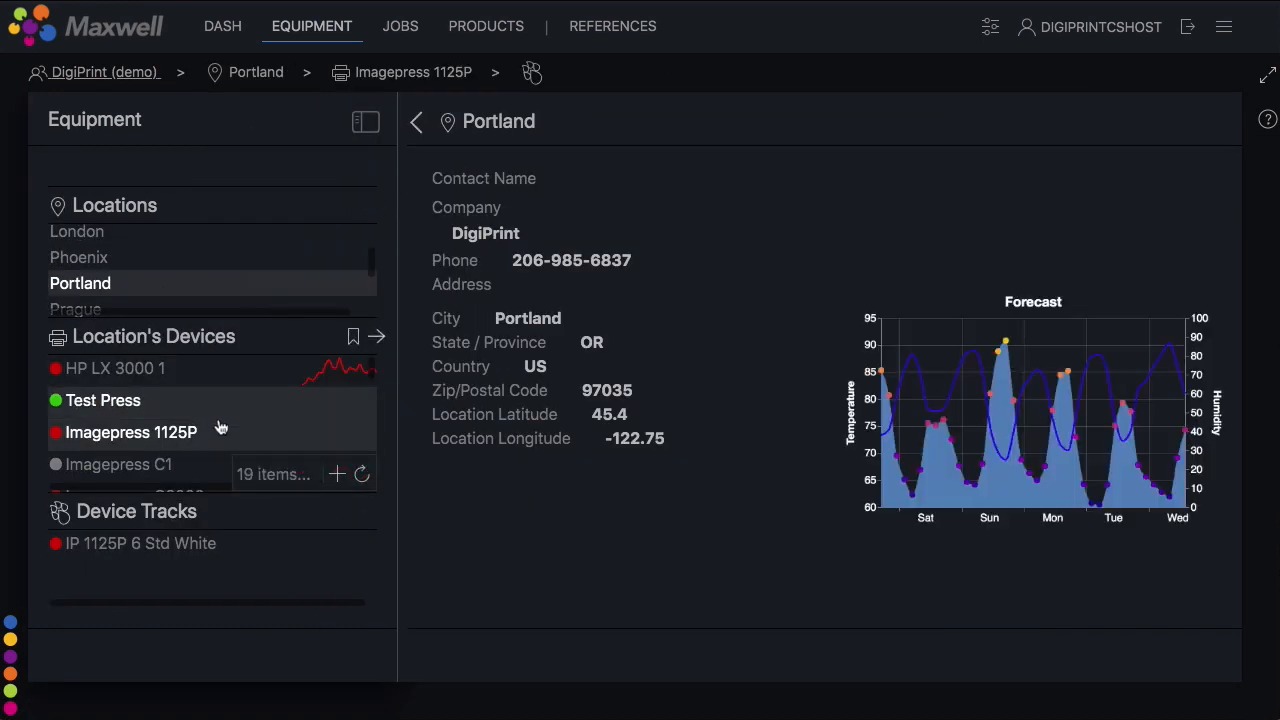
scroll(220, 426, "down", 2)
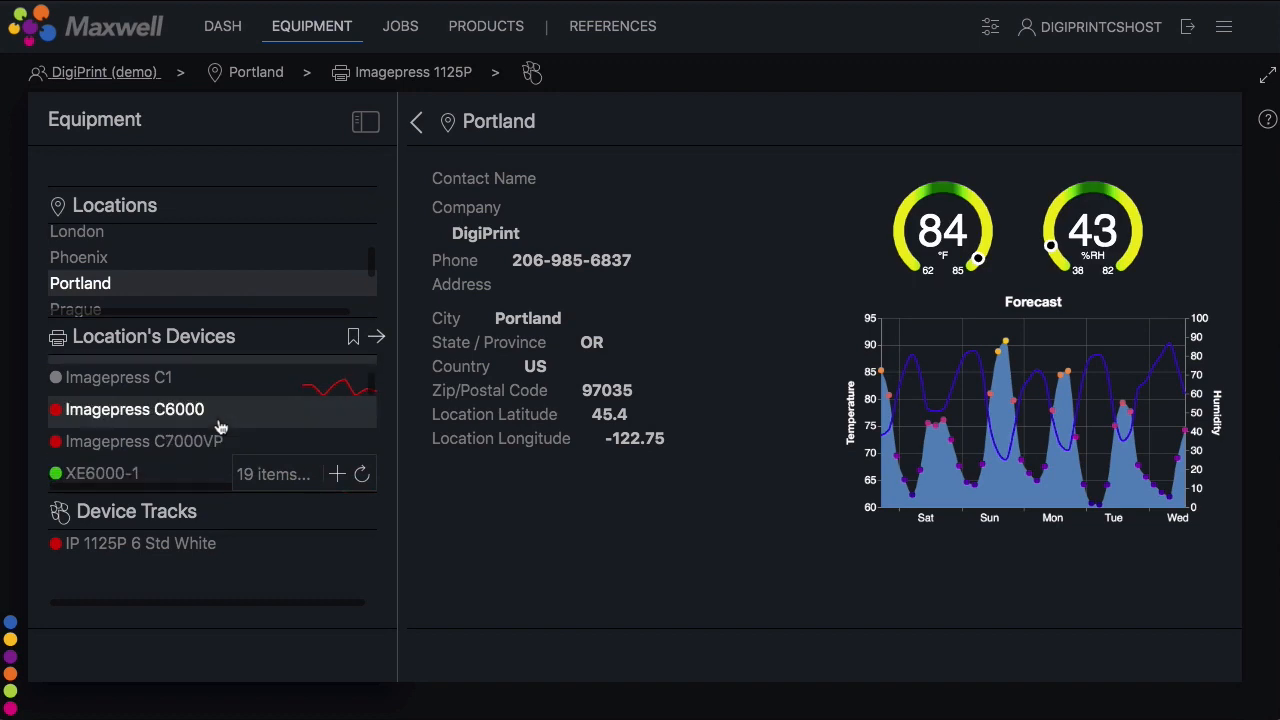
scroll(200, 435, "down", 1)
left_click(162, 450)
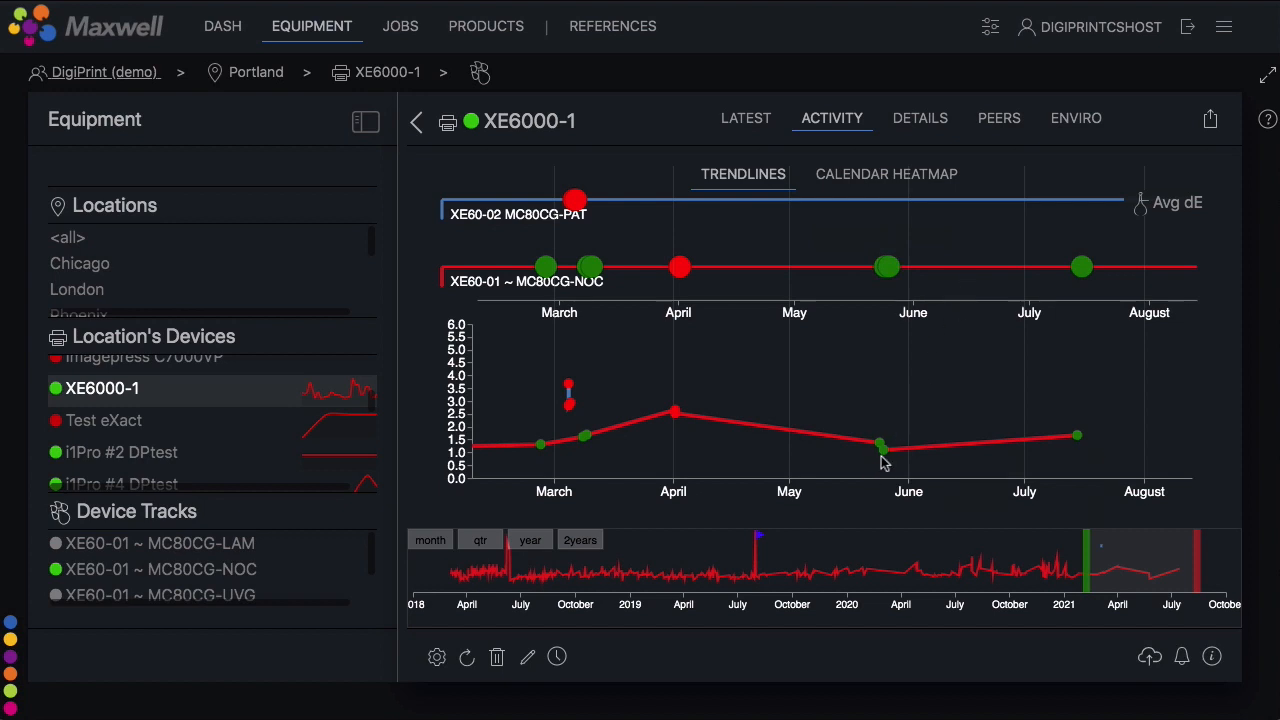
Inspect a data point on the XE6000-1 trendline and review the color-difference metrics it can plot
mouse_move(879, 457)
left_click(1170, 203)
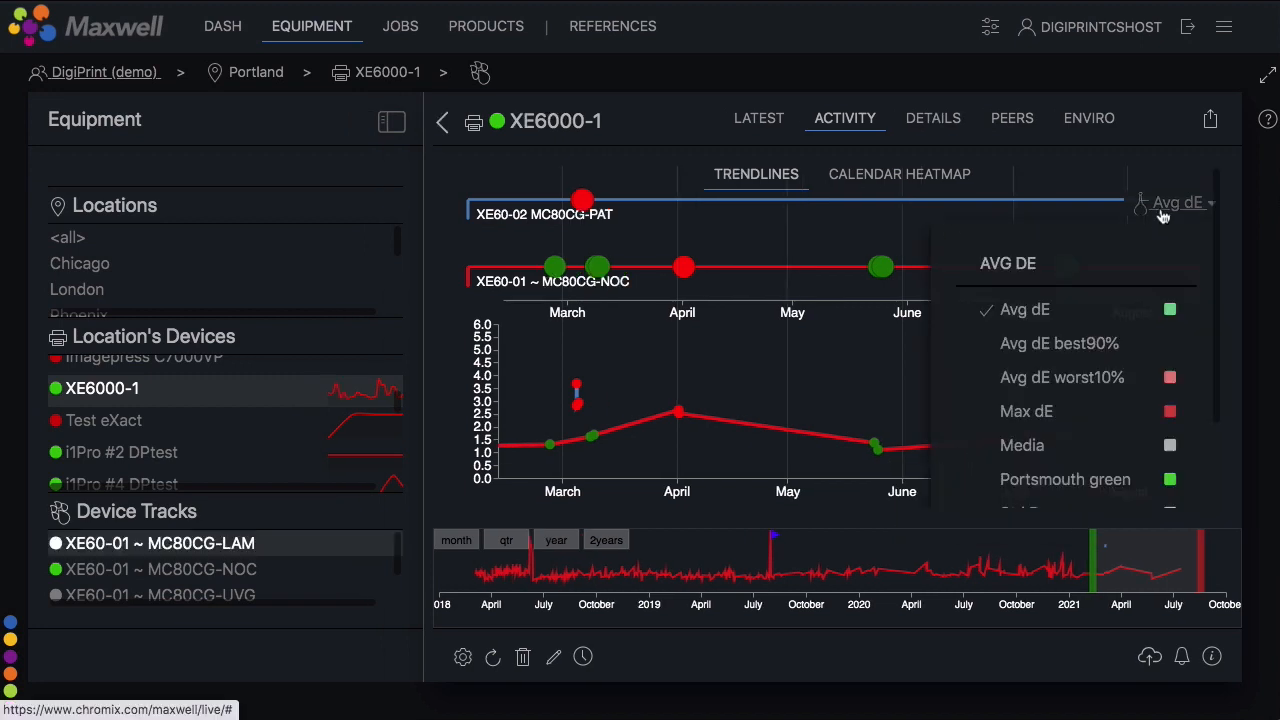
left_click(1080, 377)
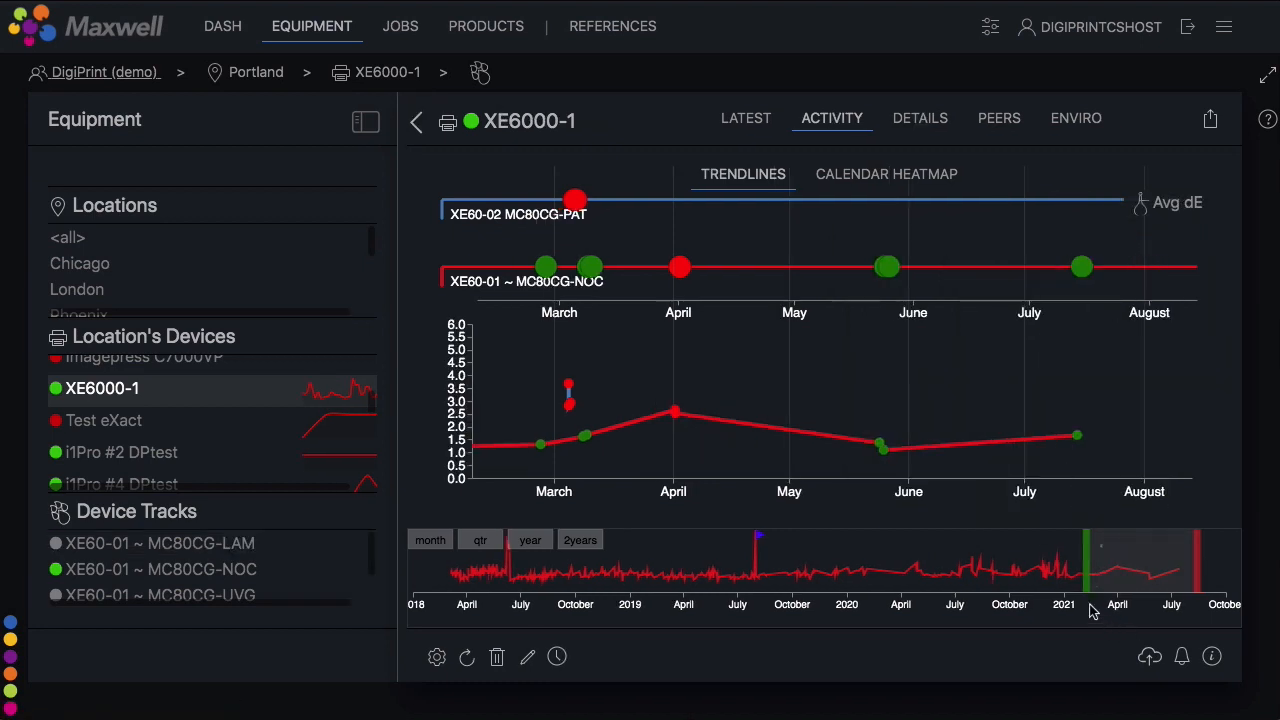
Shift the XE6000-1 trendline's time window to an earlier period and limit it to one quarter
left_click_drag(1086, 579, 729, 543)
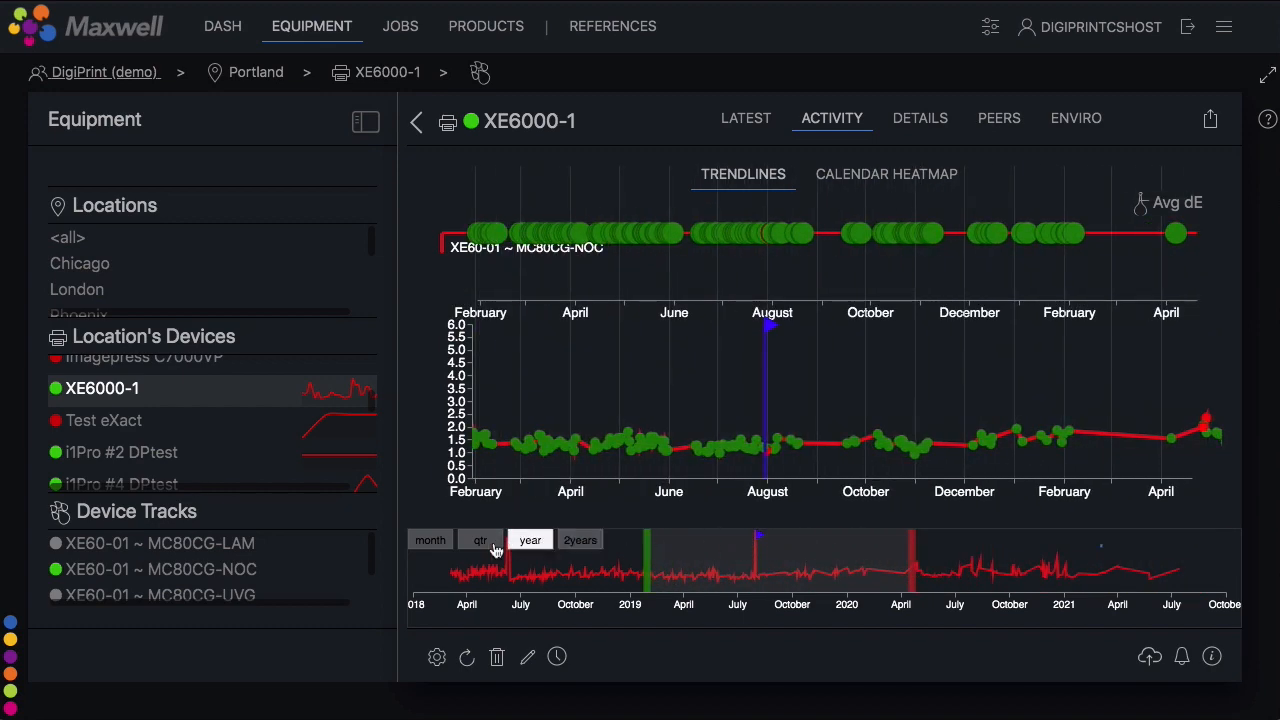
left_click(428, 541)
left_click(481, 542)
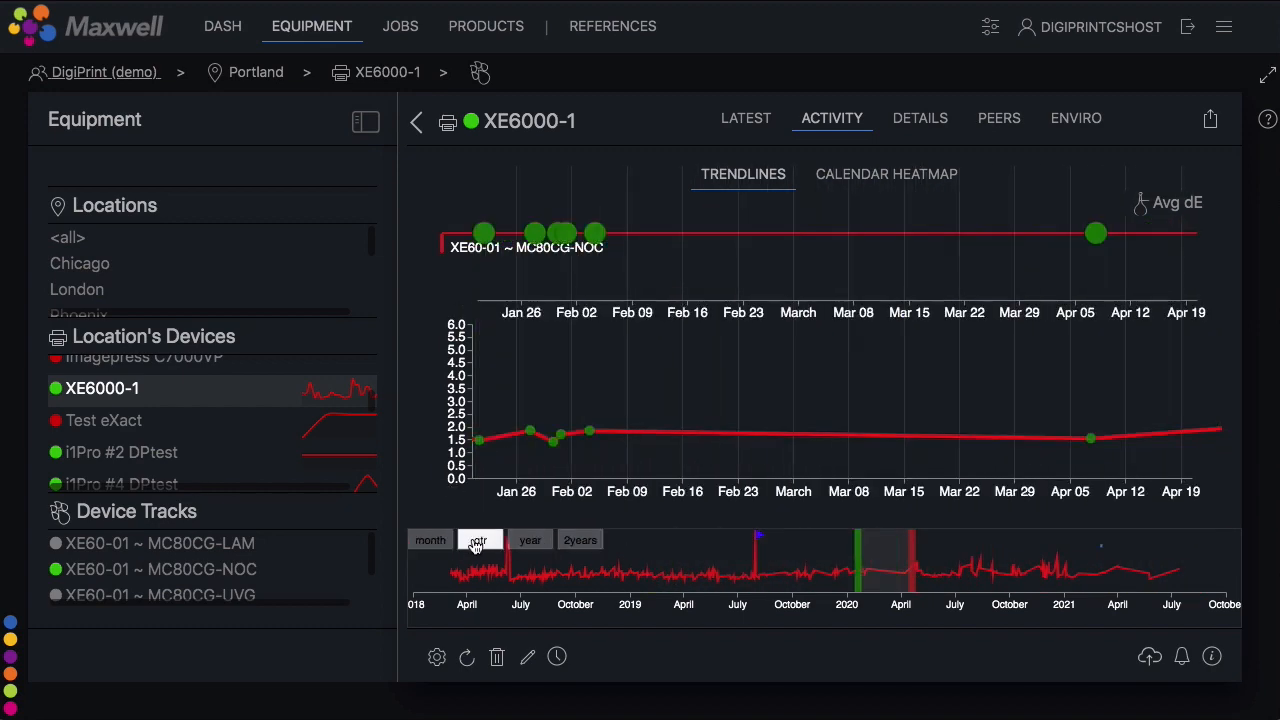
Try year and month ranges on the XE6000-1 trendline, and narrow its window to one month around the blue flag
left_click(521, 545)
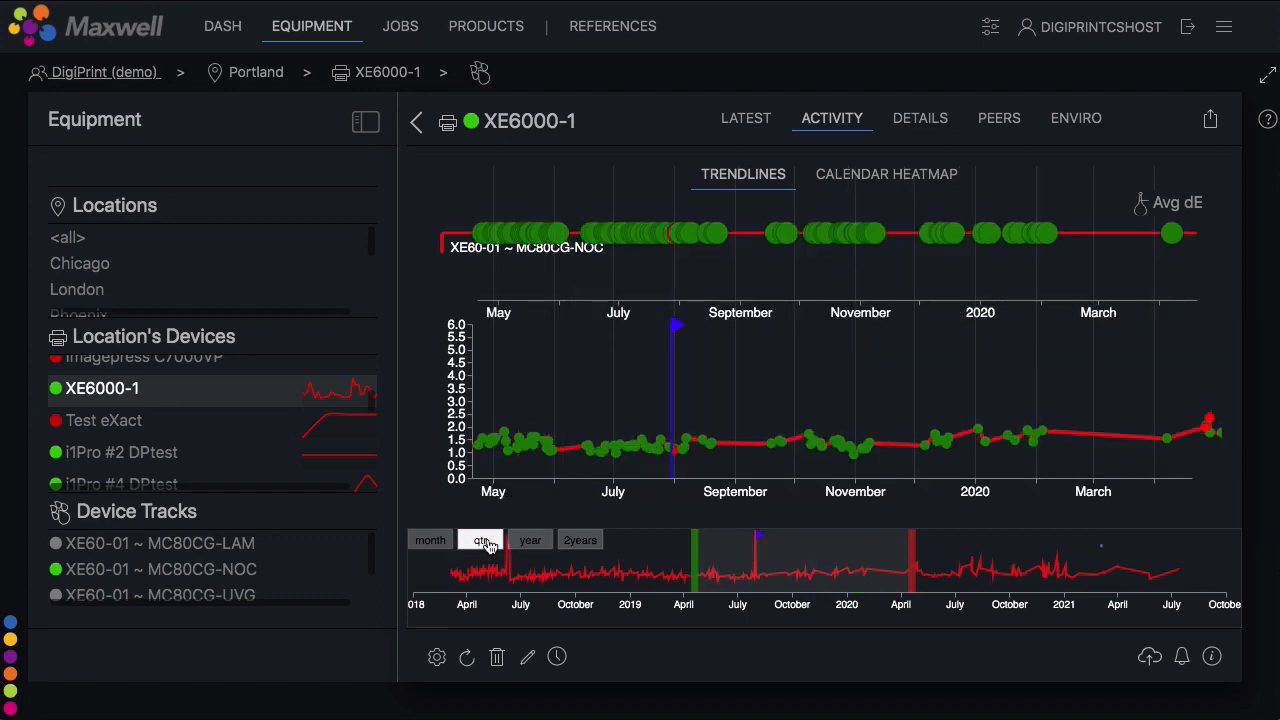
left_click(444, 542)
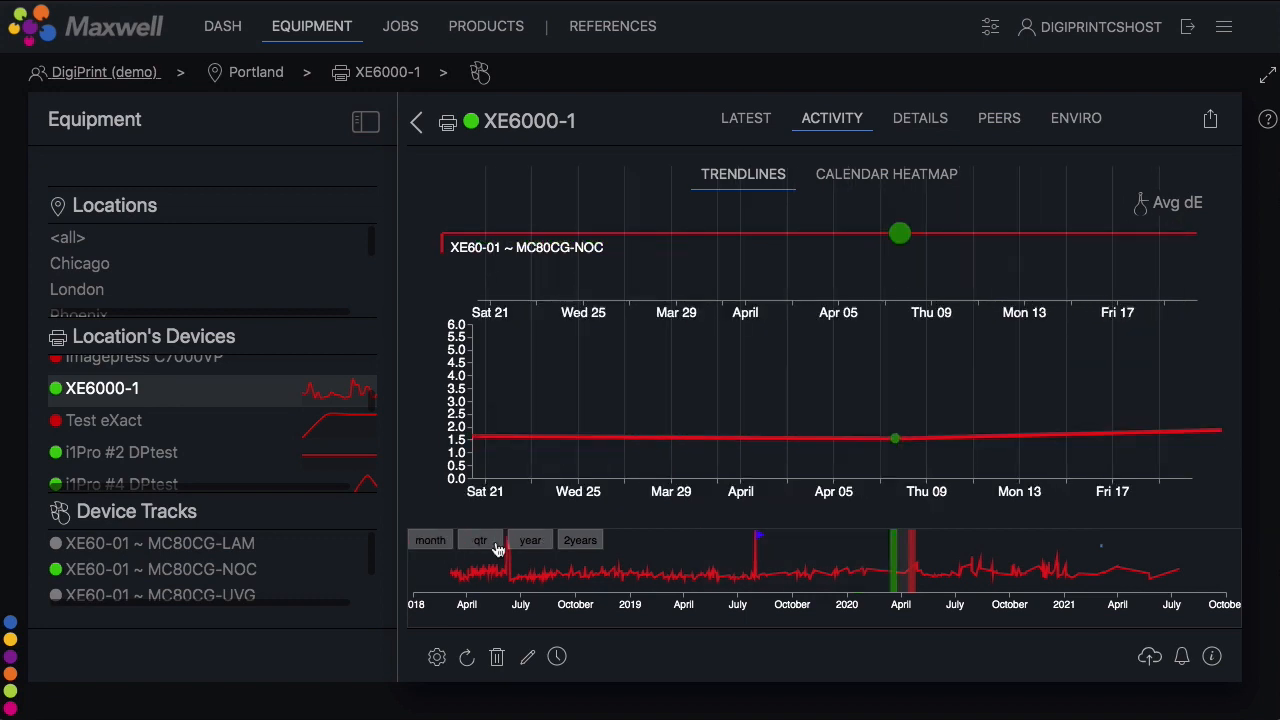
left_click(757, 545)
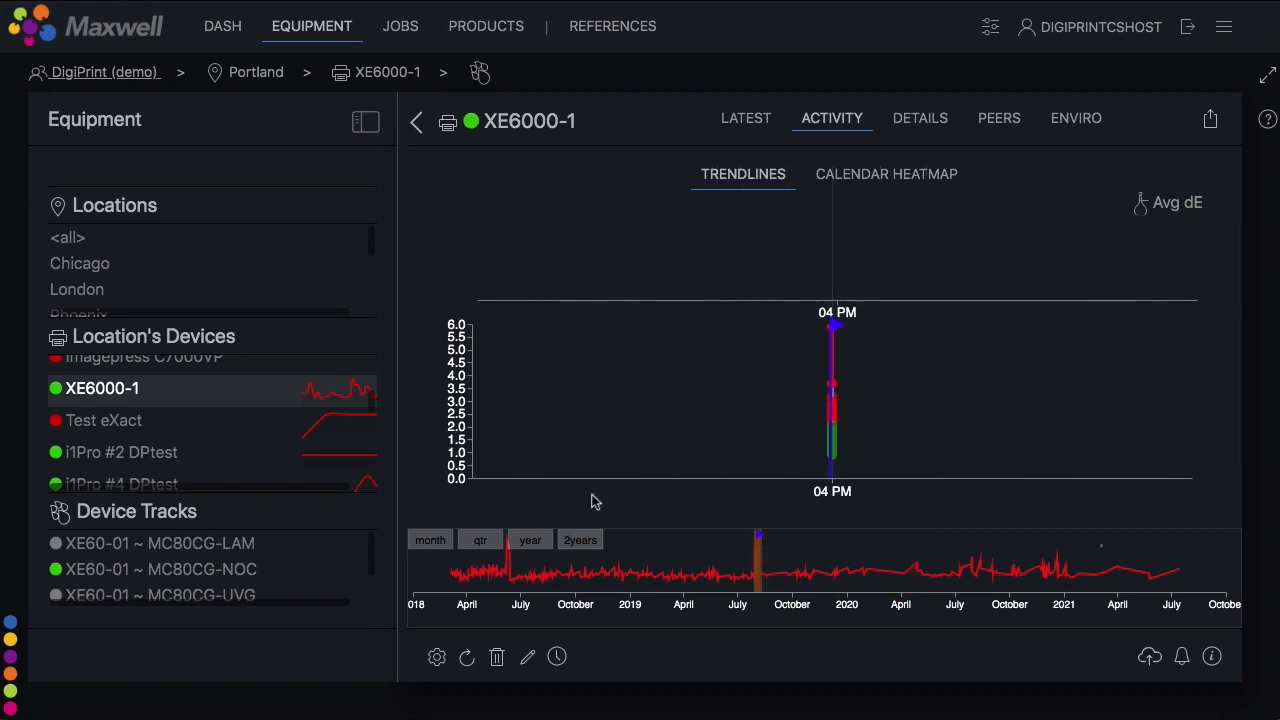
left_click(431, 541)
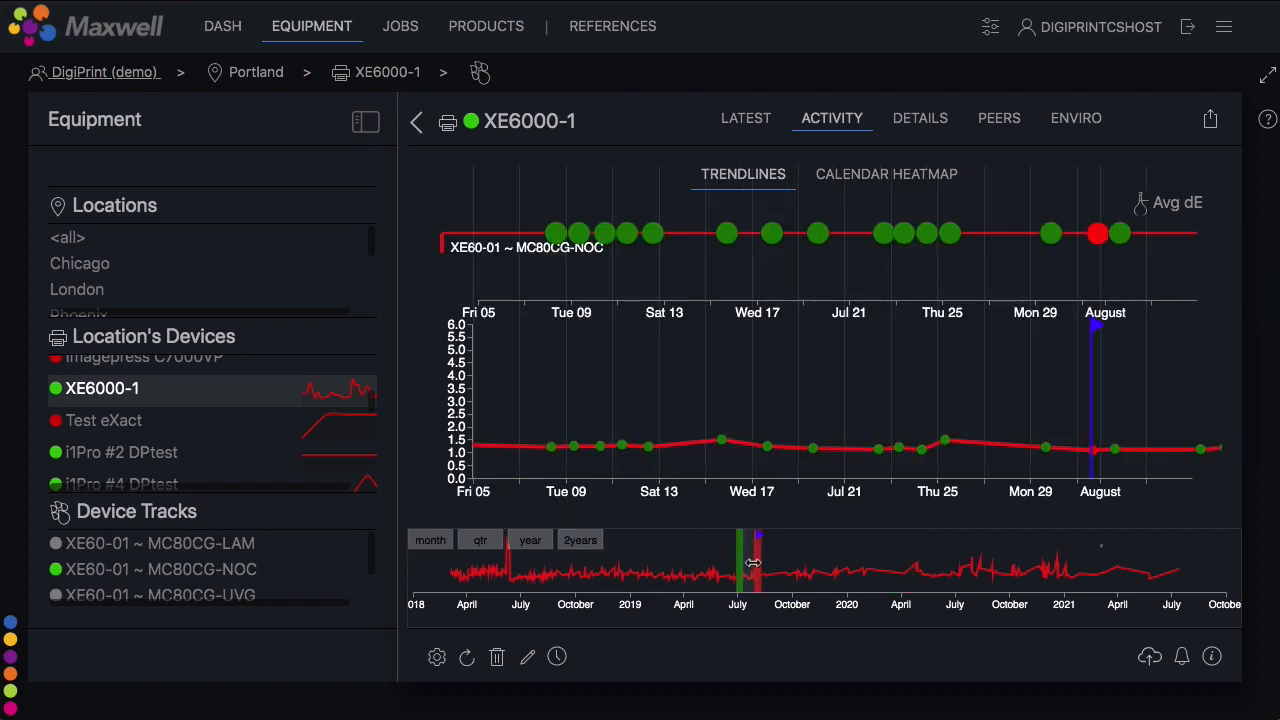
left_click_drag(740, 564, 745, 564)
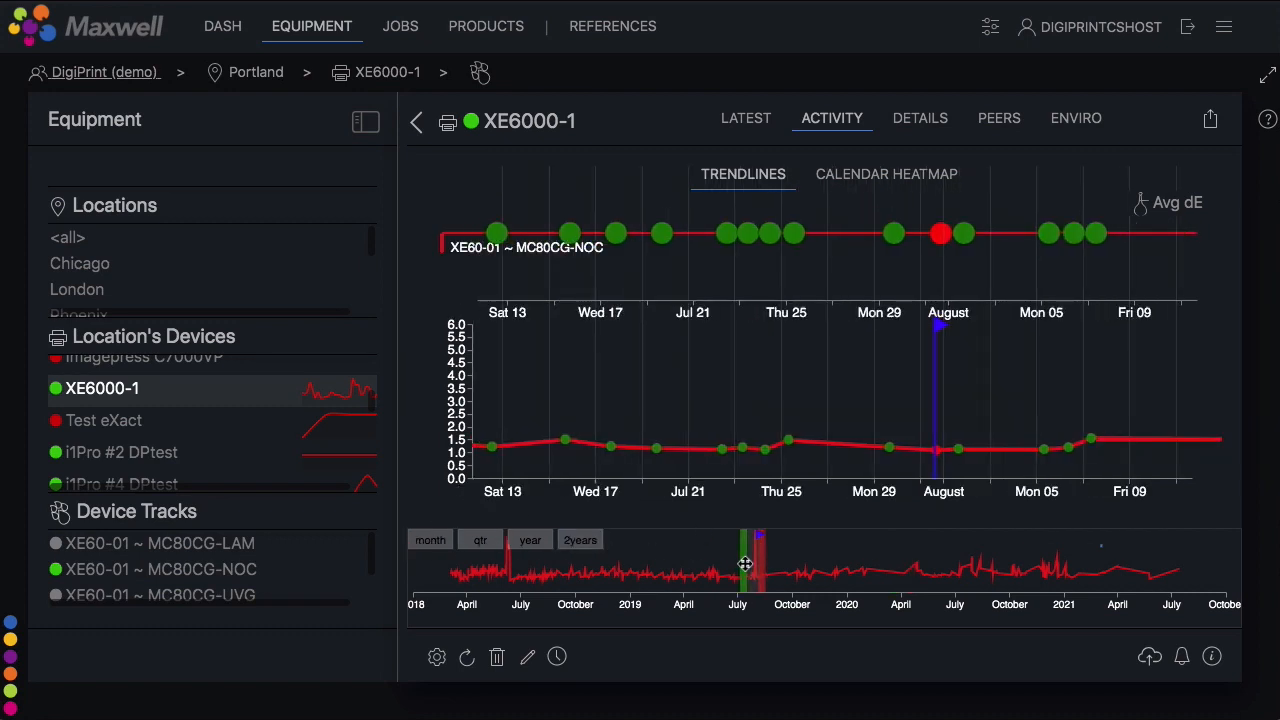
Open the failing measurement beside the blue flag on the trendline and show its list of patches
mouse_move(936, 335)
mouse_move(1093, 250)
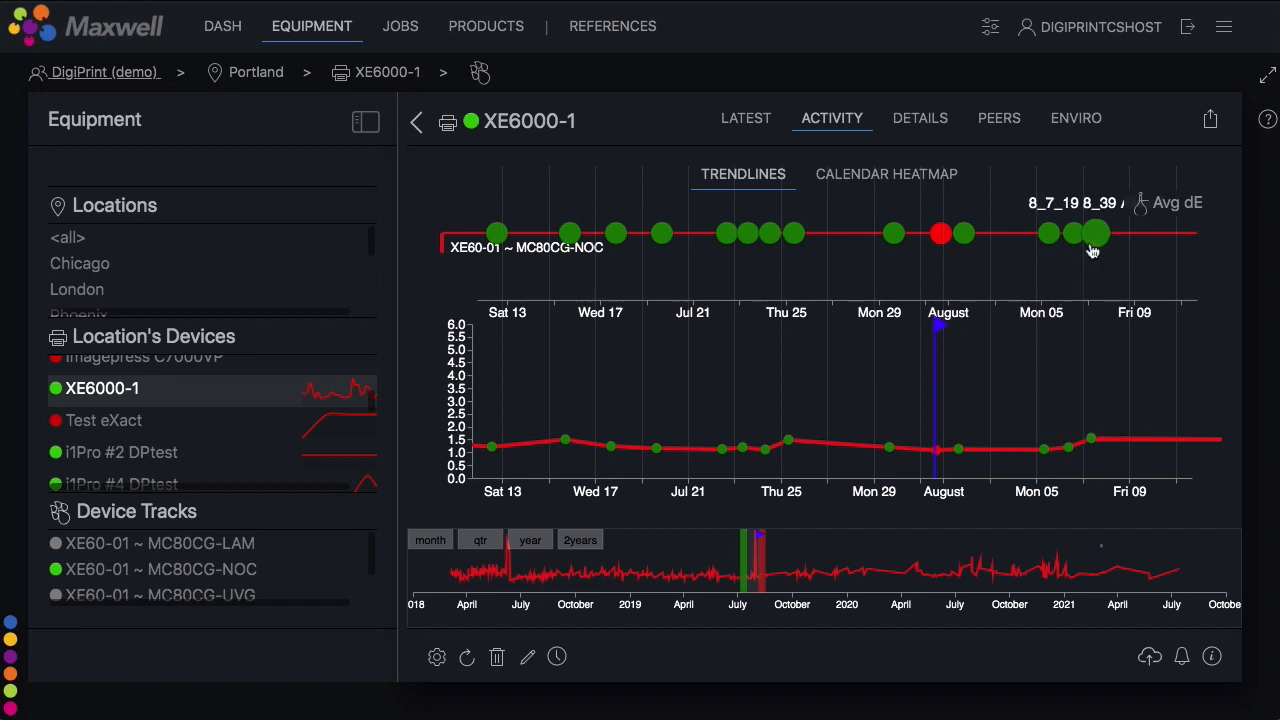
left_click(935, 247)
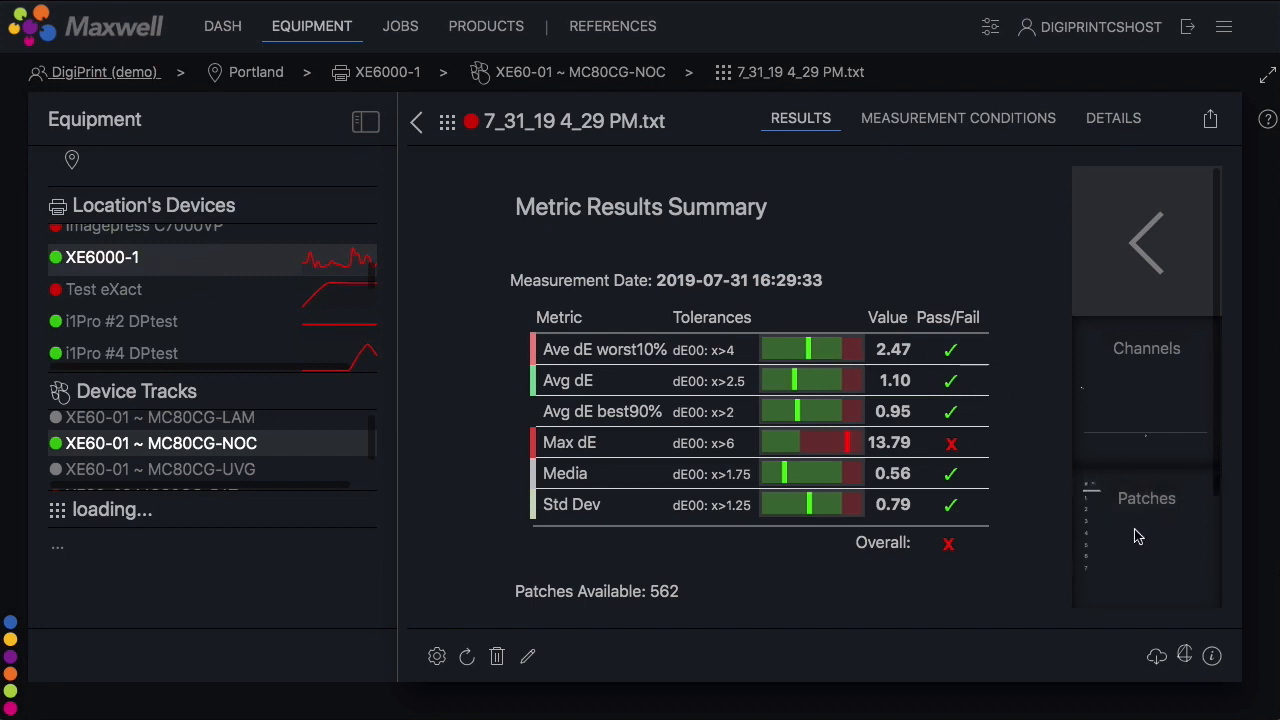
left_click(1138, 535)
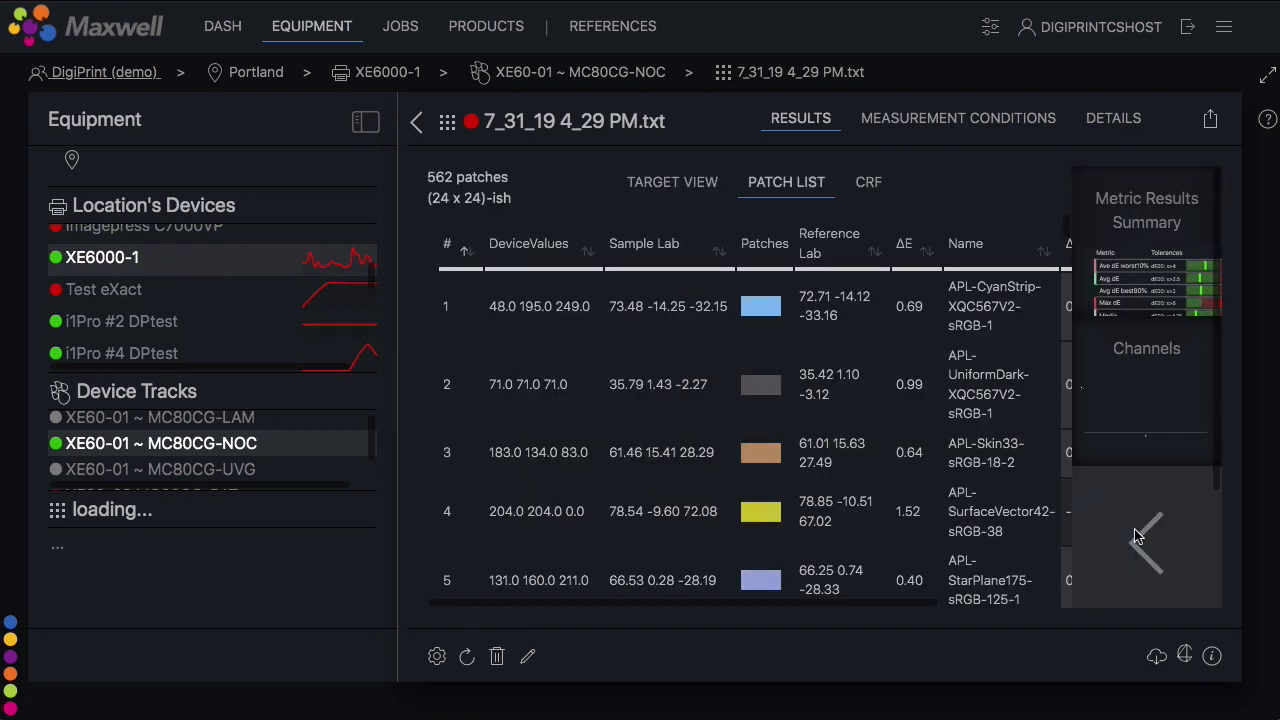
Browse the patch list's rows and delta columns, narrowing the equipment pane so all columns fit
scroll(912, 418, "right", 3)
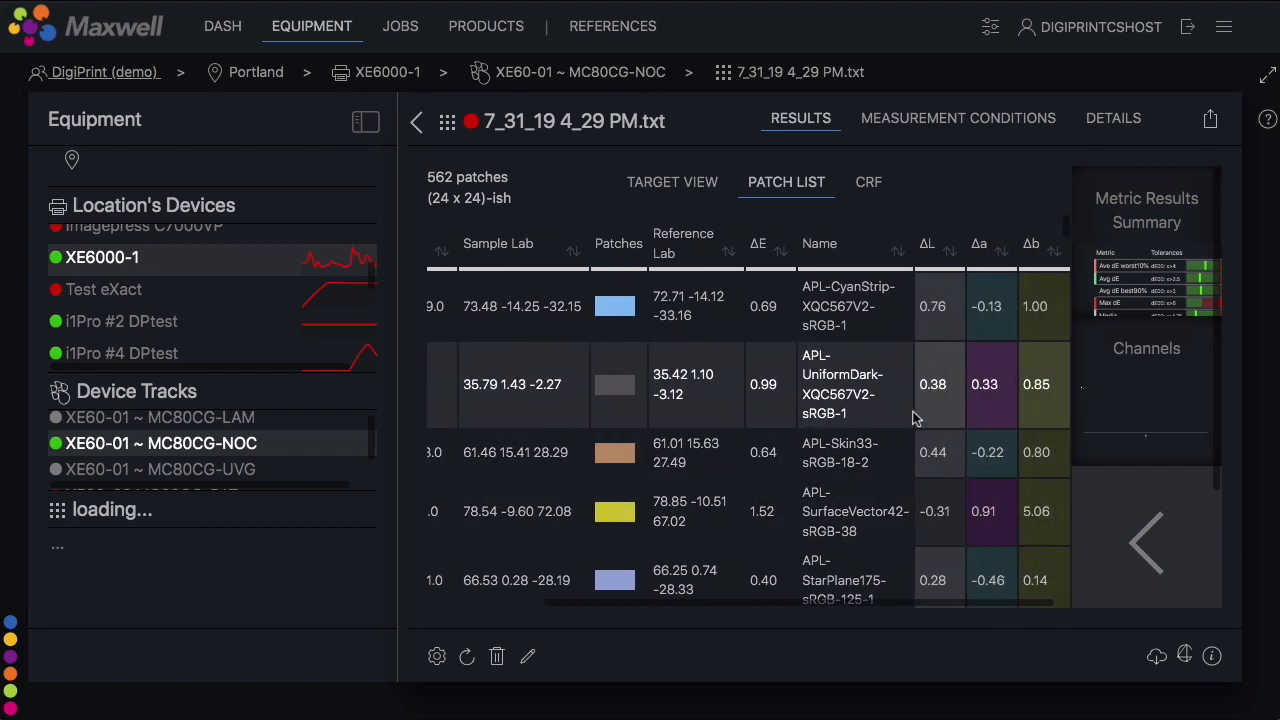
scroll(912, 418, "left", 3)
scroll(912, 418, "down", 10)
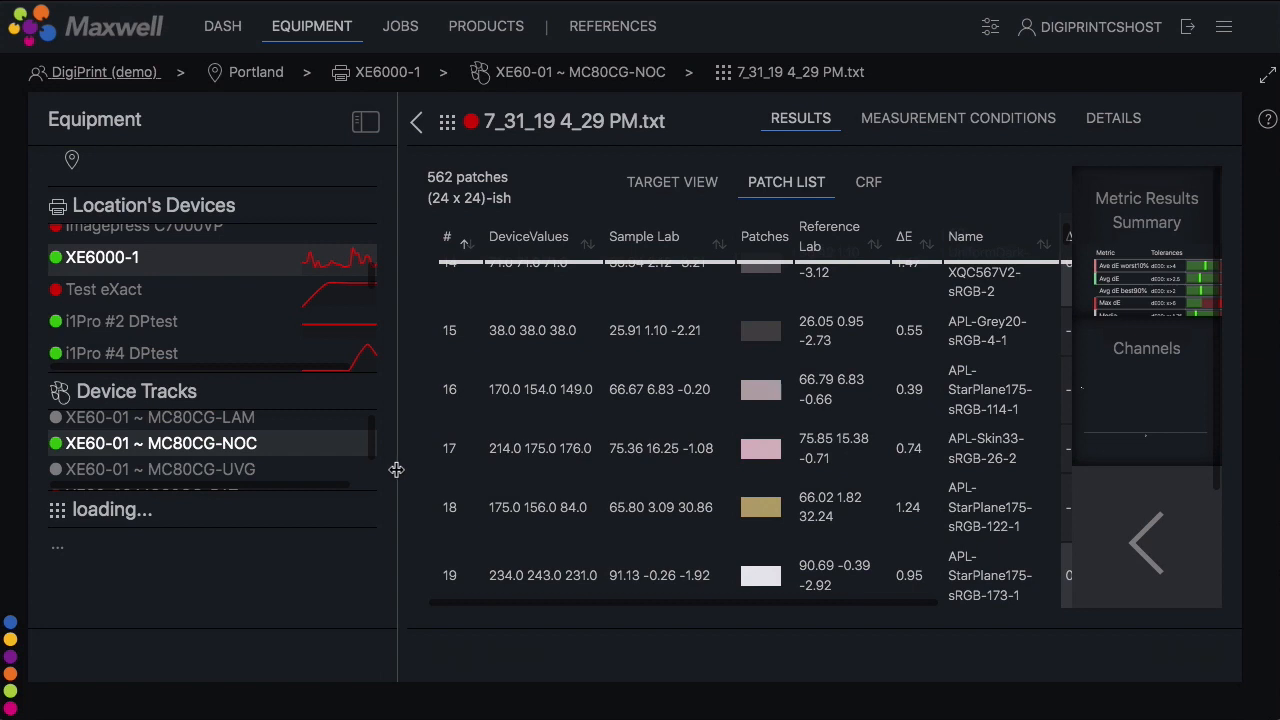
left_click_drag(396, 469, 215, 488)
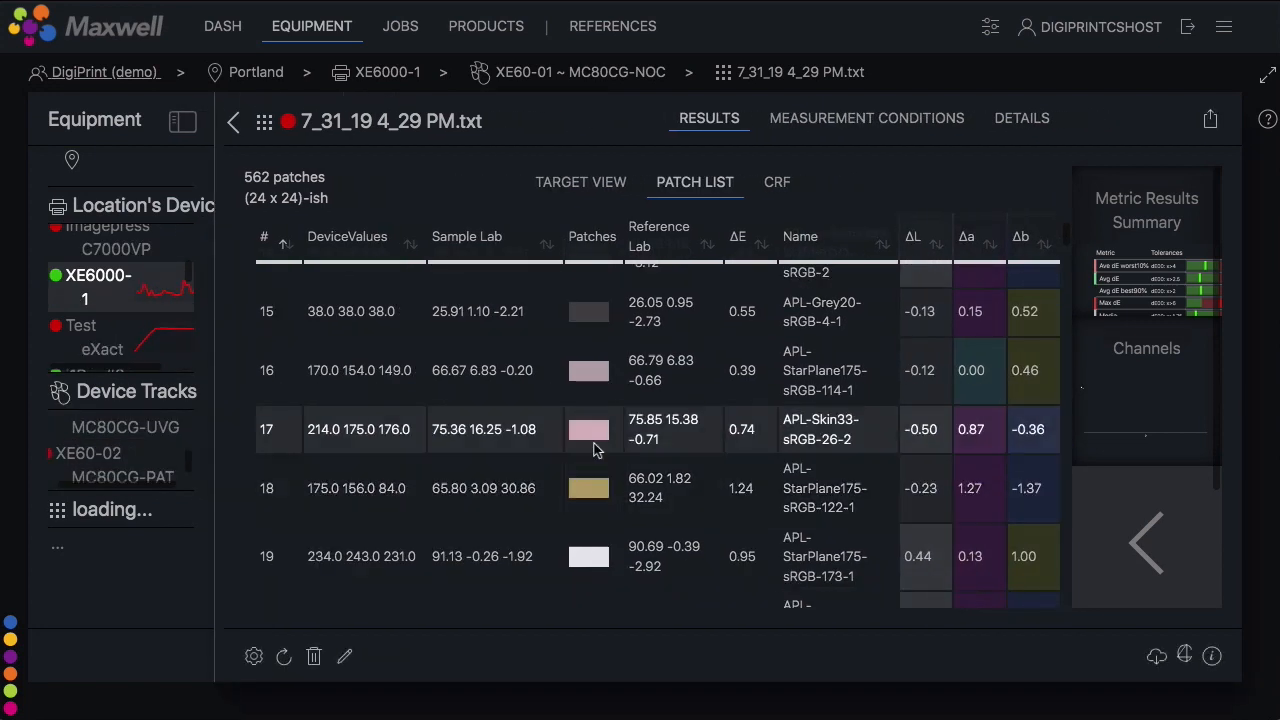
scroll(594, 450, "up", 5)
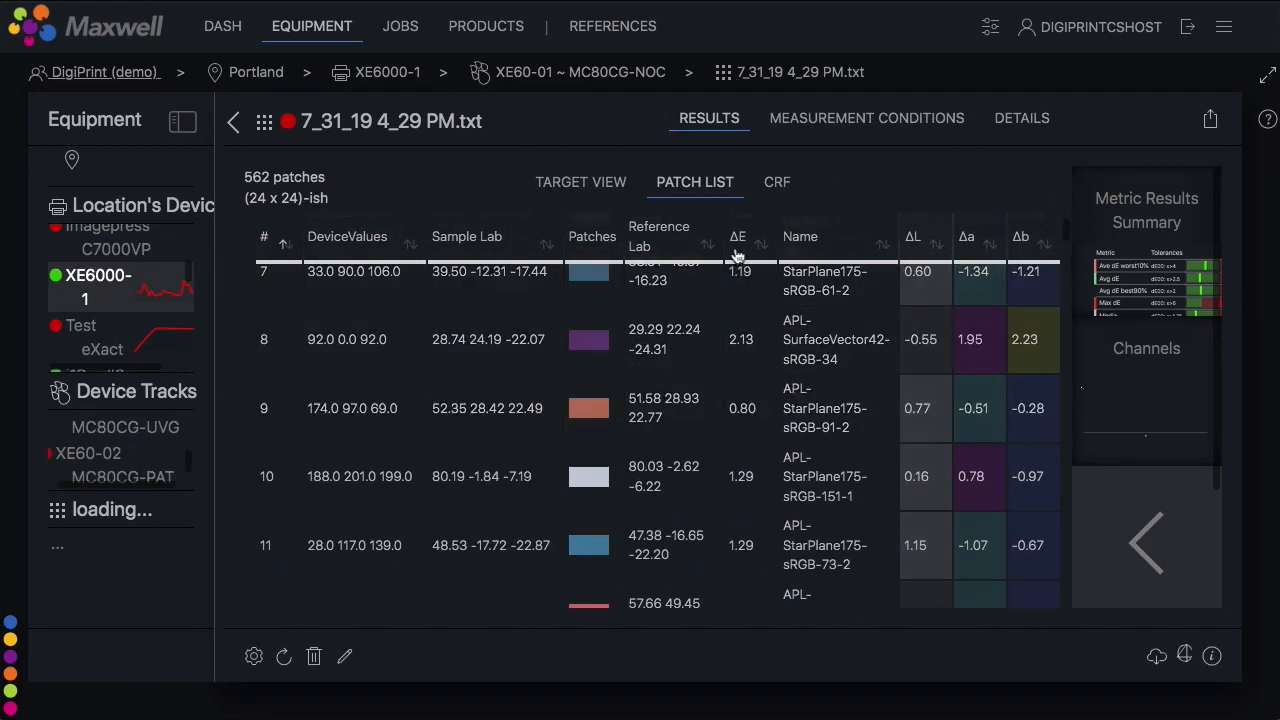
Sort the patch list by ΔE in descending order and examine the patch with the largest color difference
left_click(737, 240)
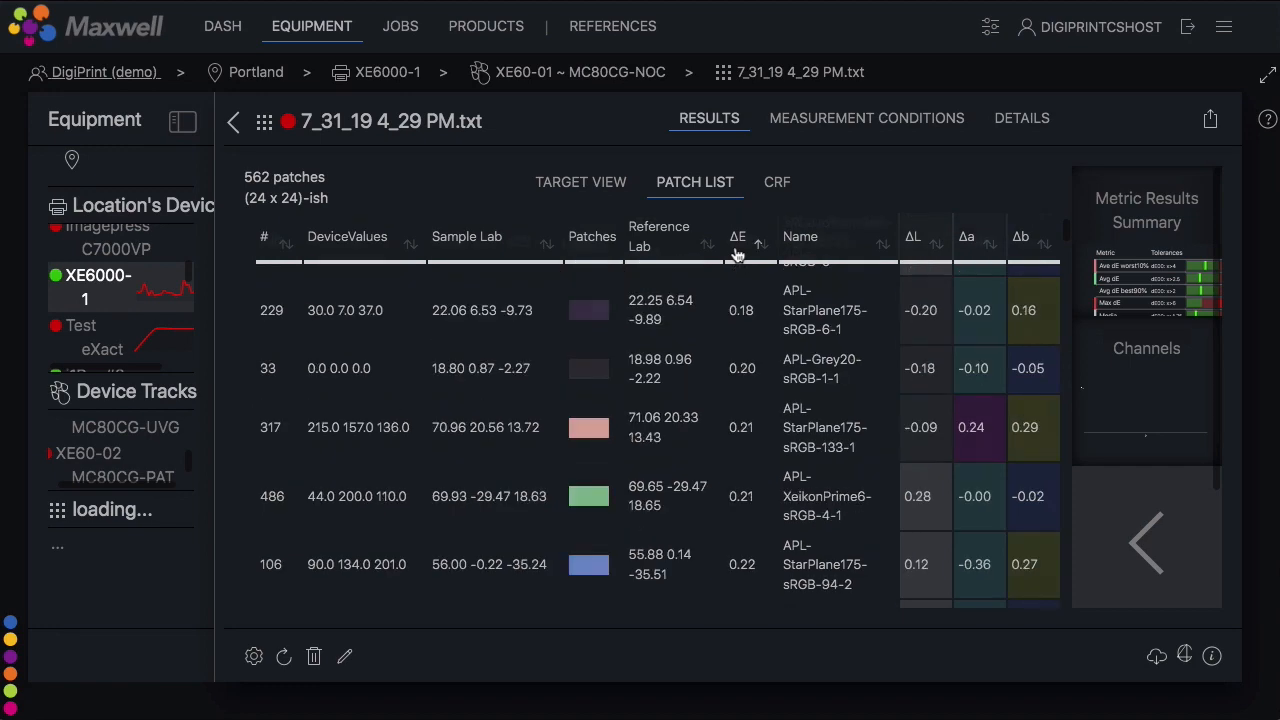
left_click(737, 250)
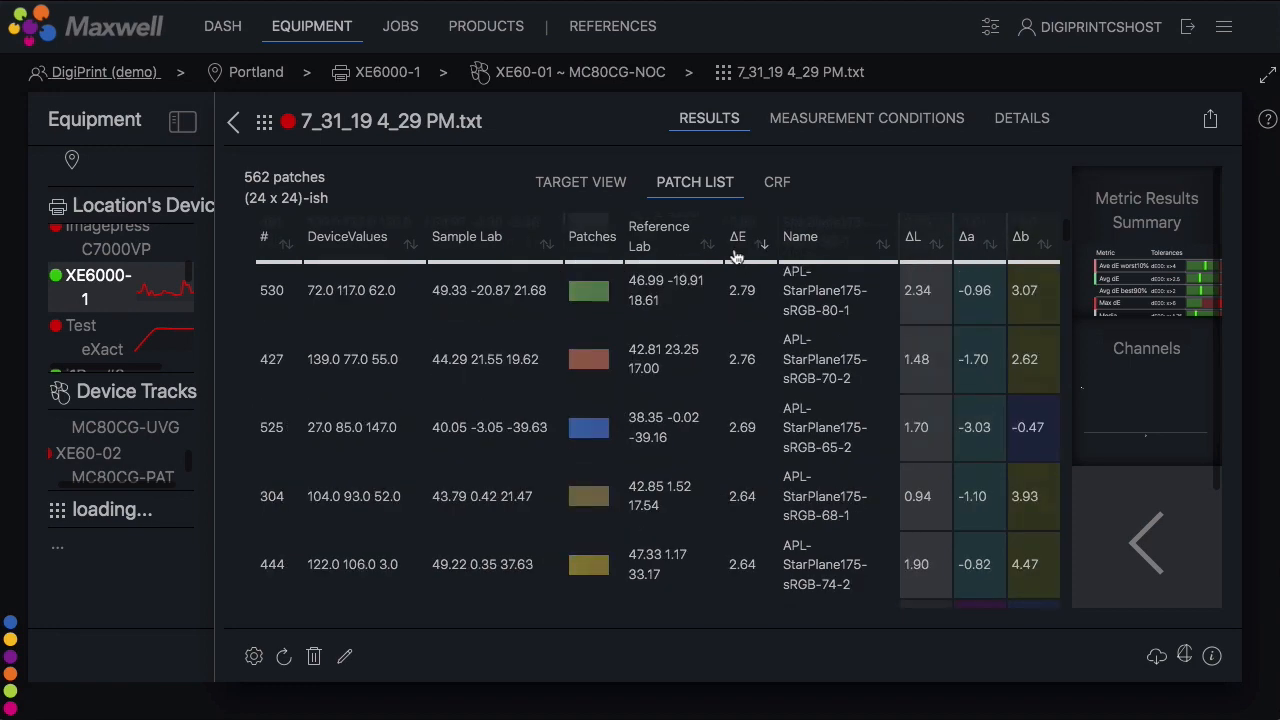
scroll(720, 370, "up", 3)
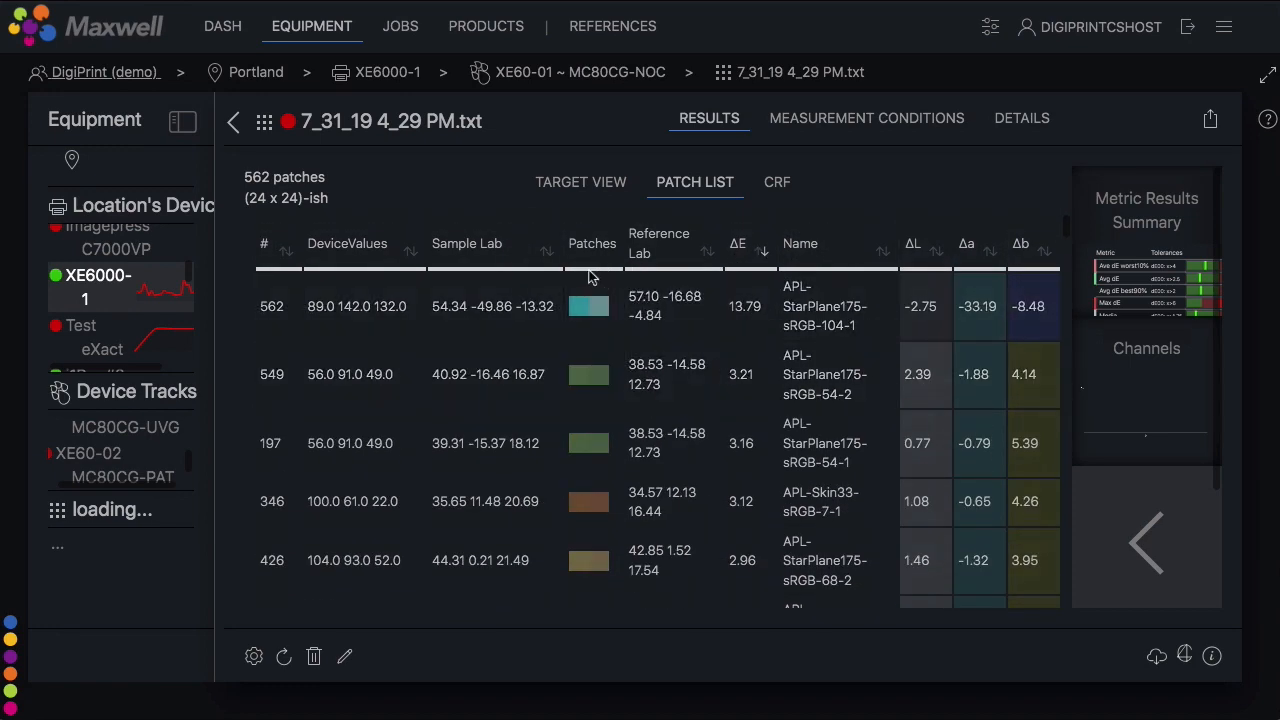
left_click(585, 325)
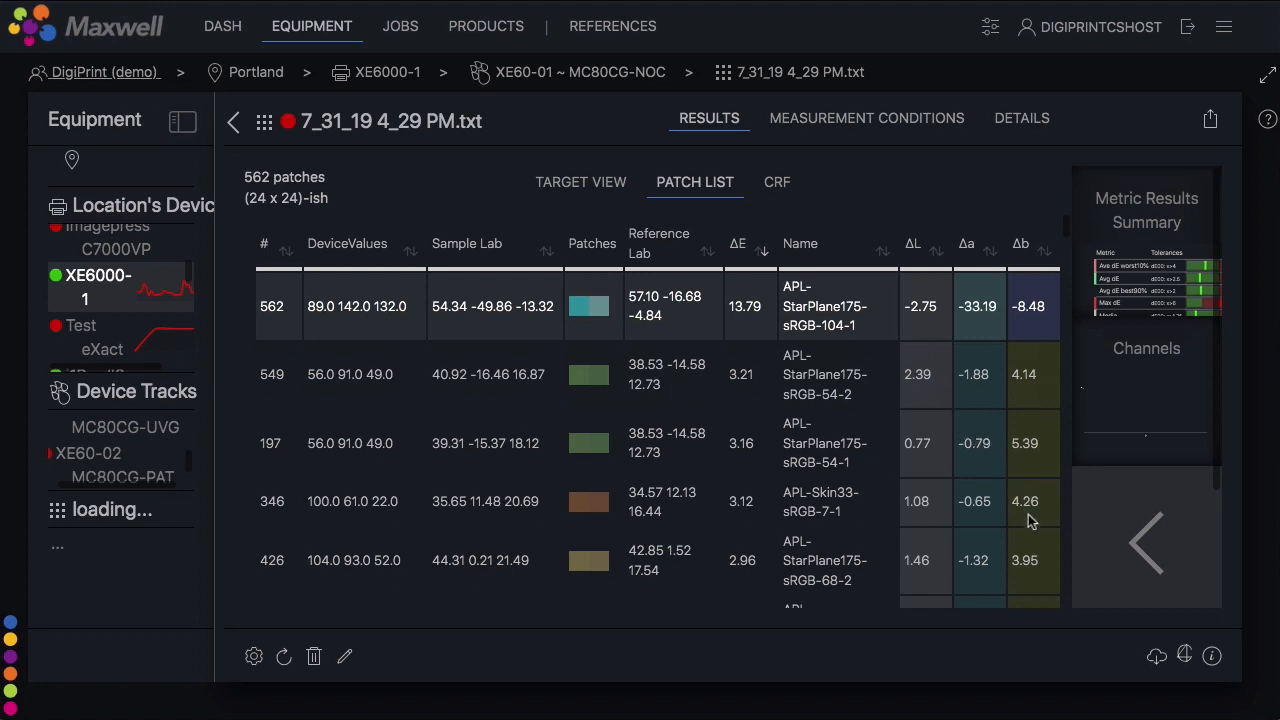
Display the measurement's target patches and Delta-E heat map in the target view, and rotate the target right
left_click(583, 191)
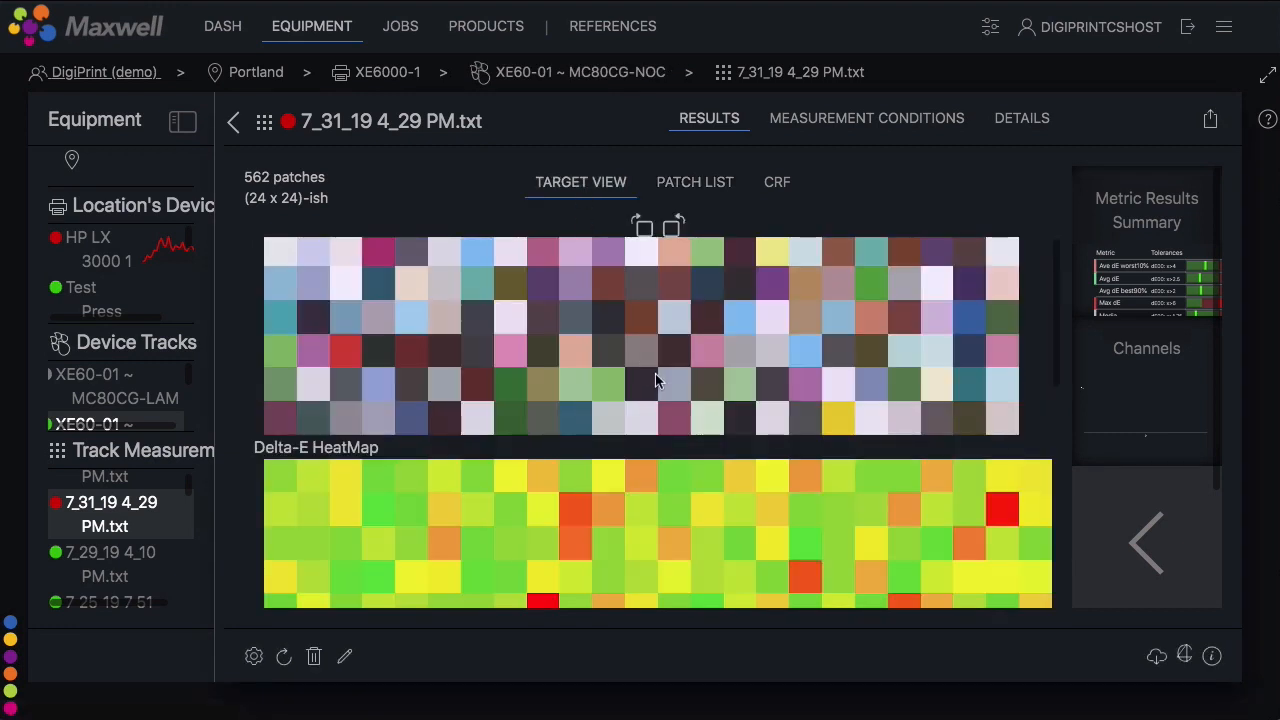
scroll(655, 378, "down", 5)
scroll(655, 380, "up", 5)
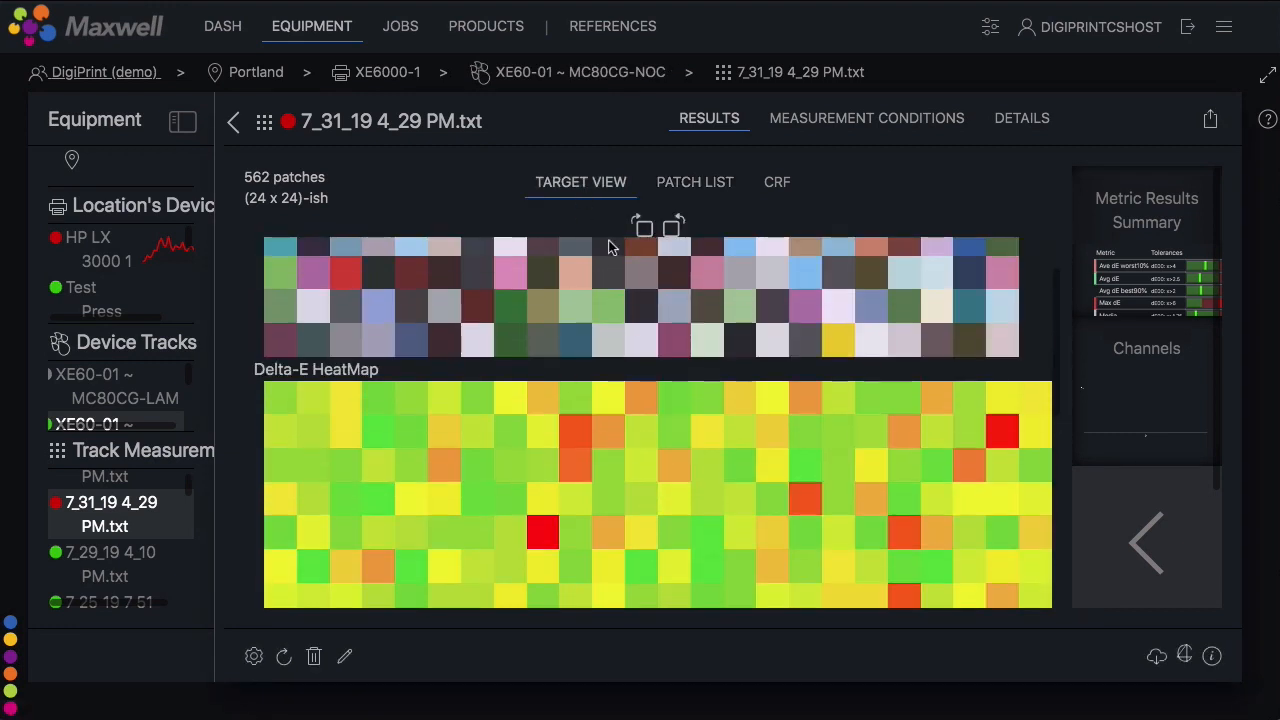
left_click(641, 232)
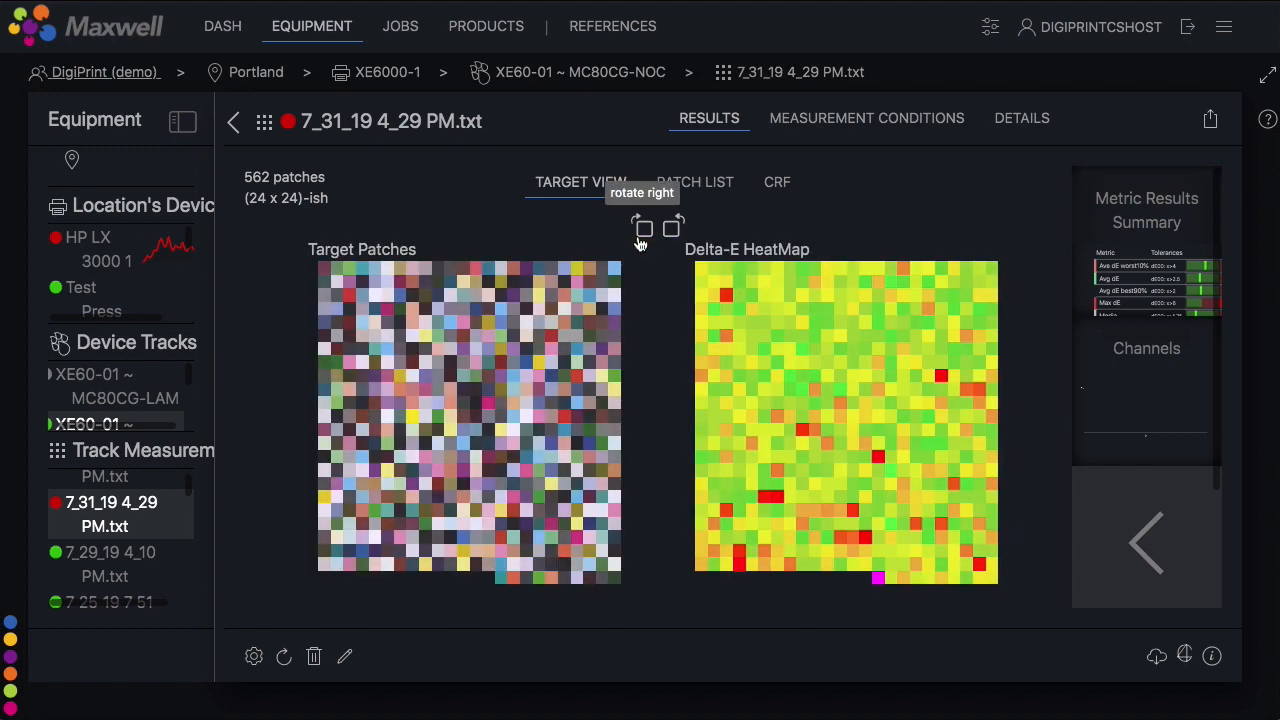
left_click(641, 230)
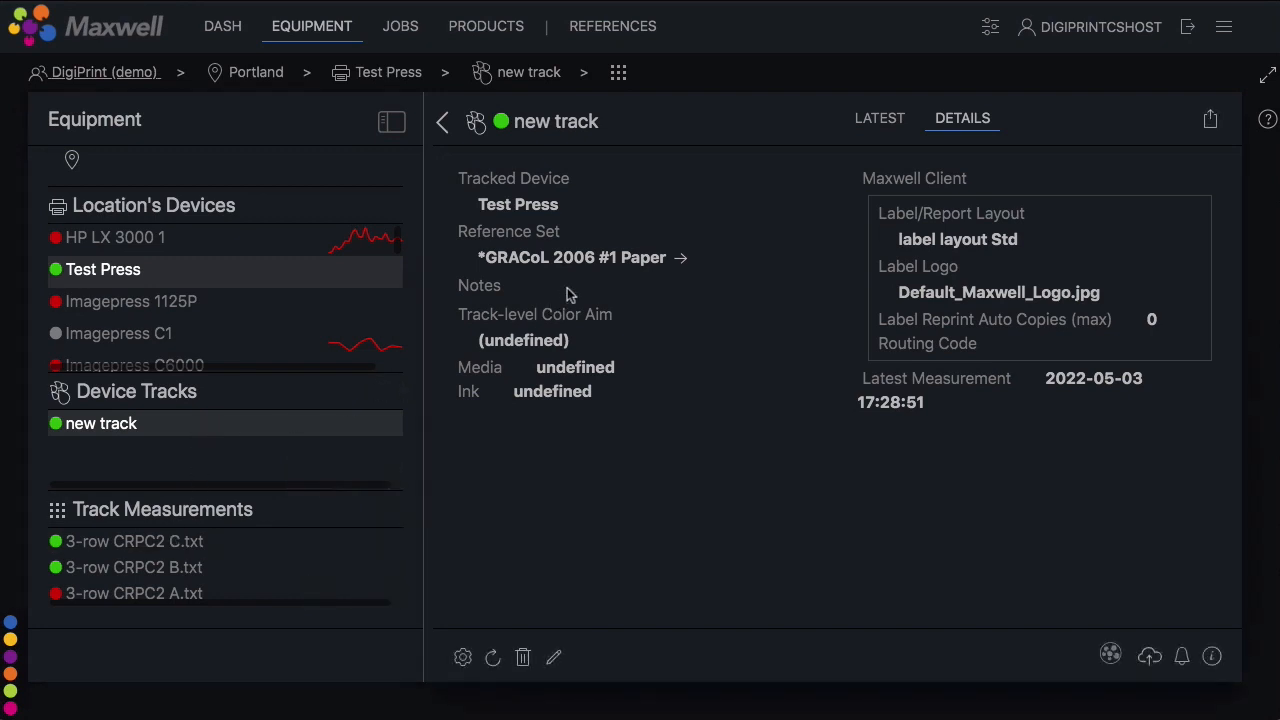
View the metrics of the *GRACoL 2006 #1 Paper reference set linked to the Test Press track, and return to the equipment
left_click(681, 262)
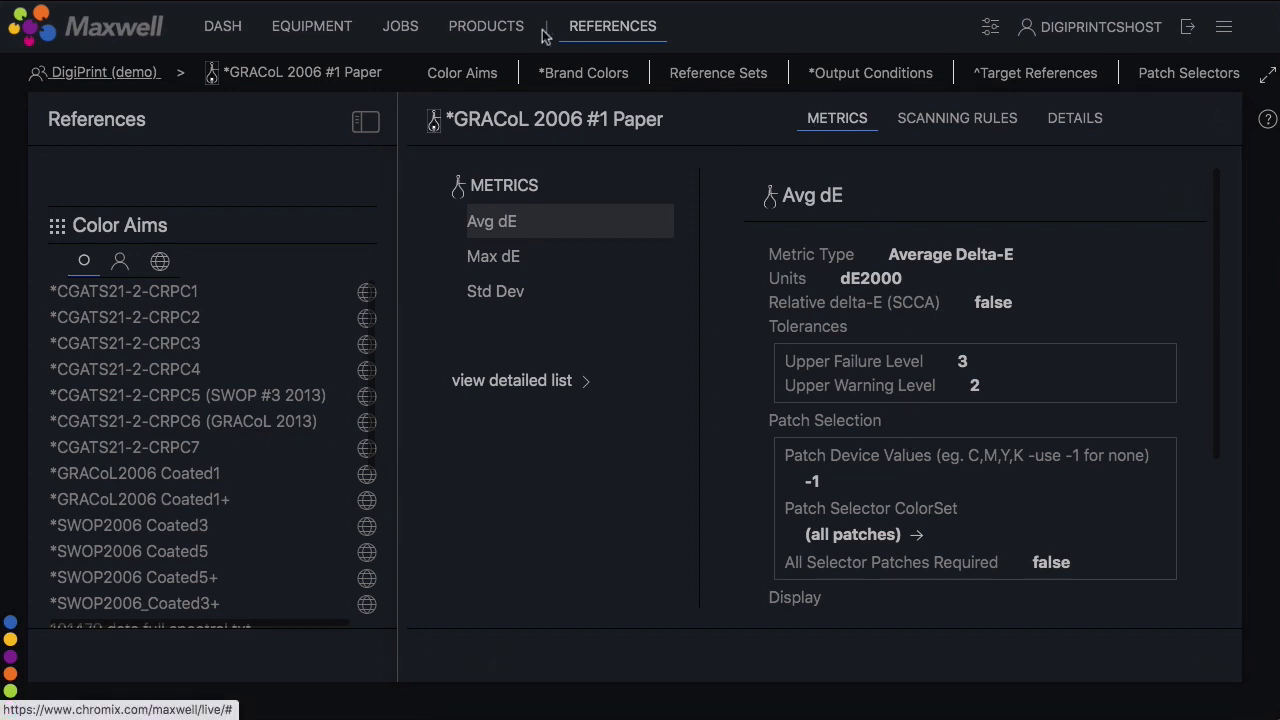
left_click(313, 27)
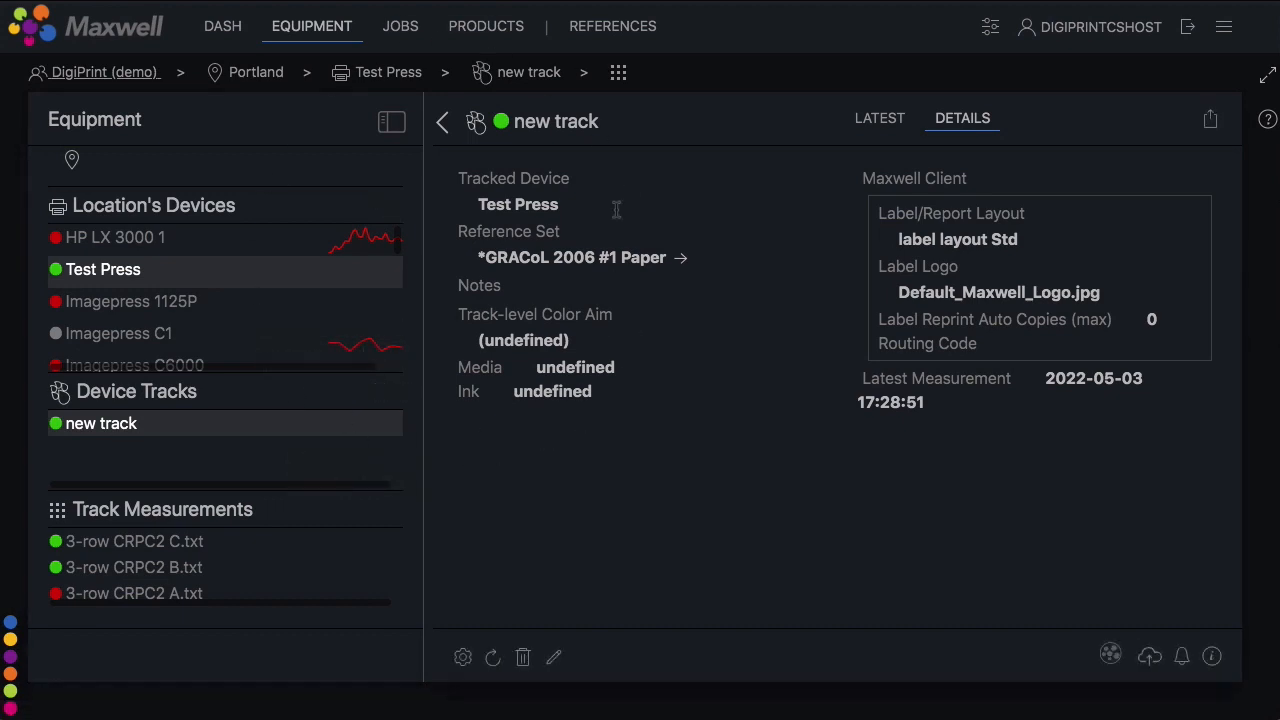
View the account's jobs and products, and show the latest results for DigiPrint Product1
left_click(399, 27)
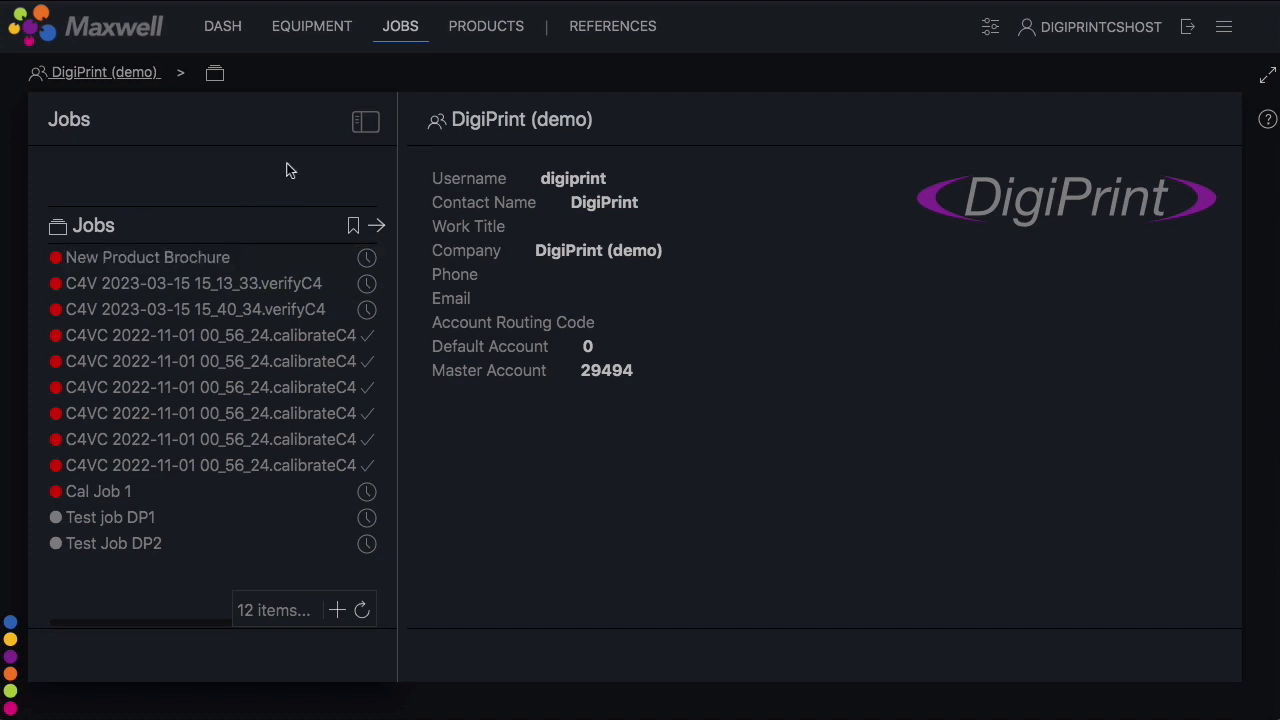
left_click(486, 27)
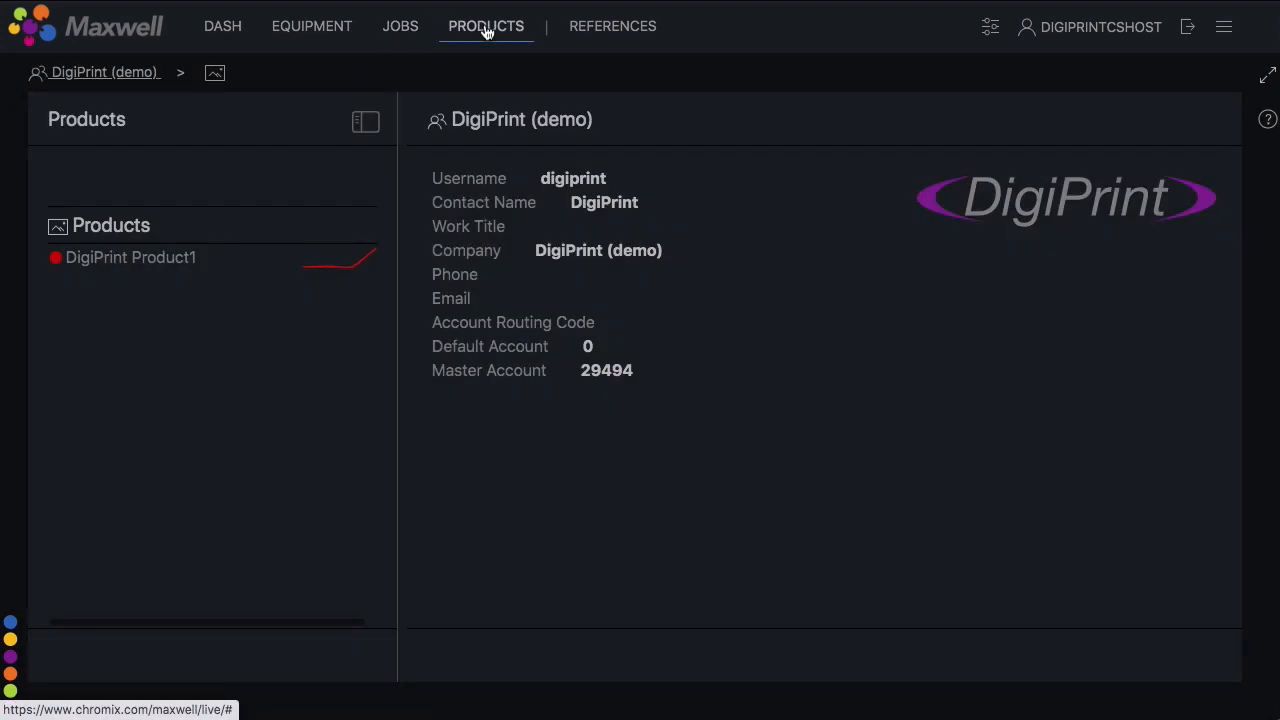
left_click(180, 263)
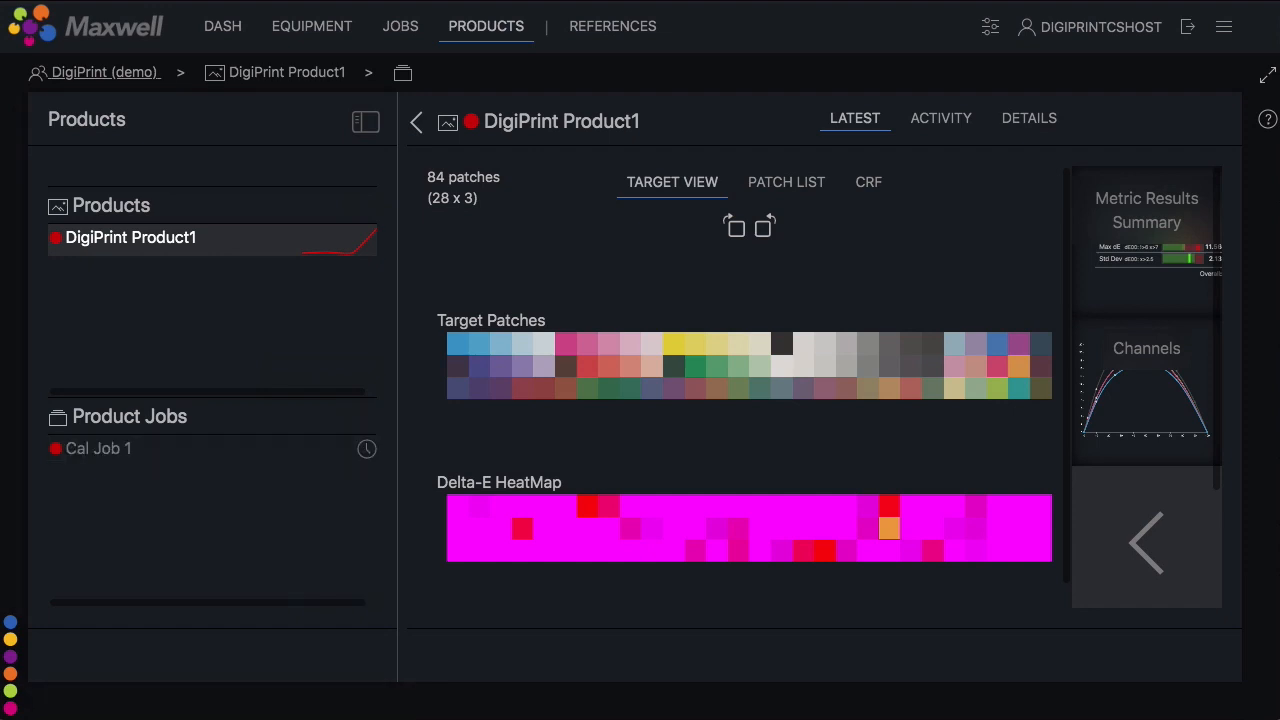
Duplicate the Digiprint Custom Ref Set from the account's reference sets
left_click(606, 30)
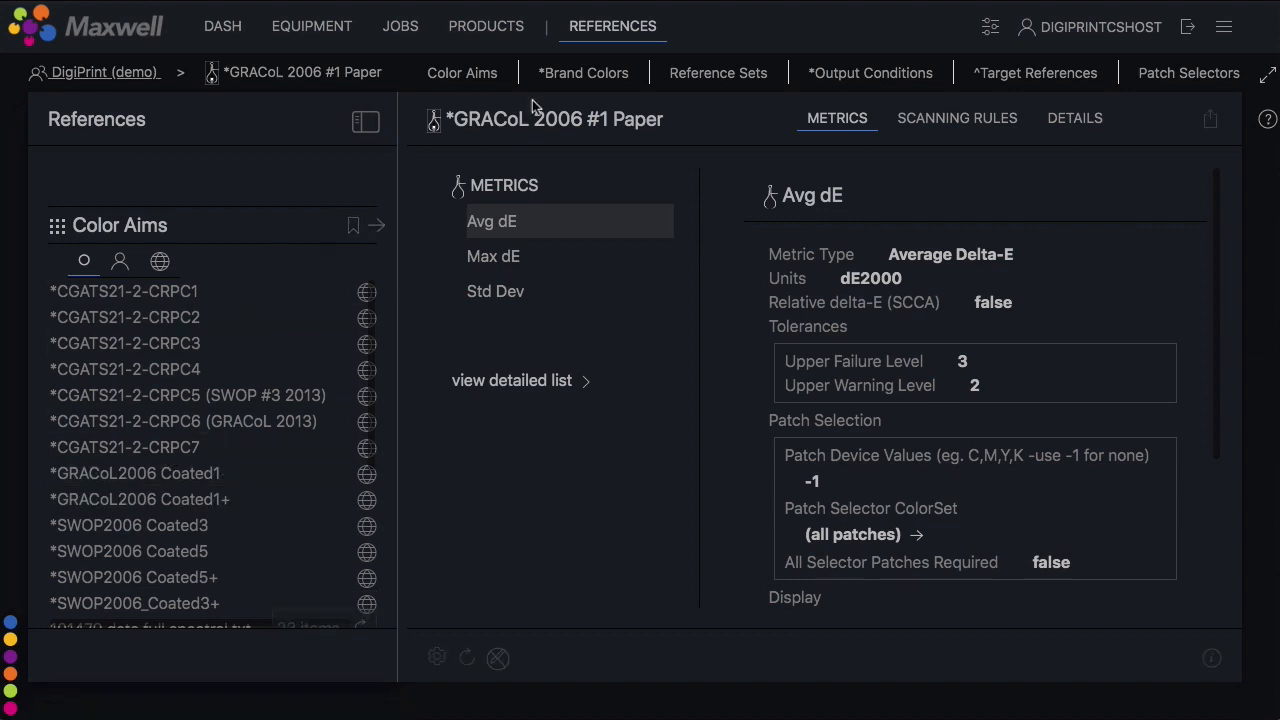
left_click(712, 78)
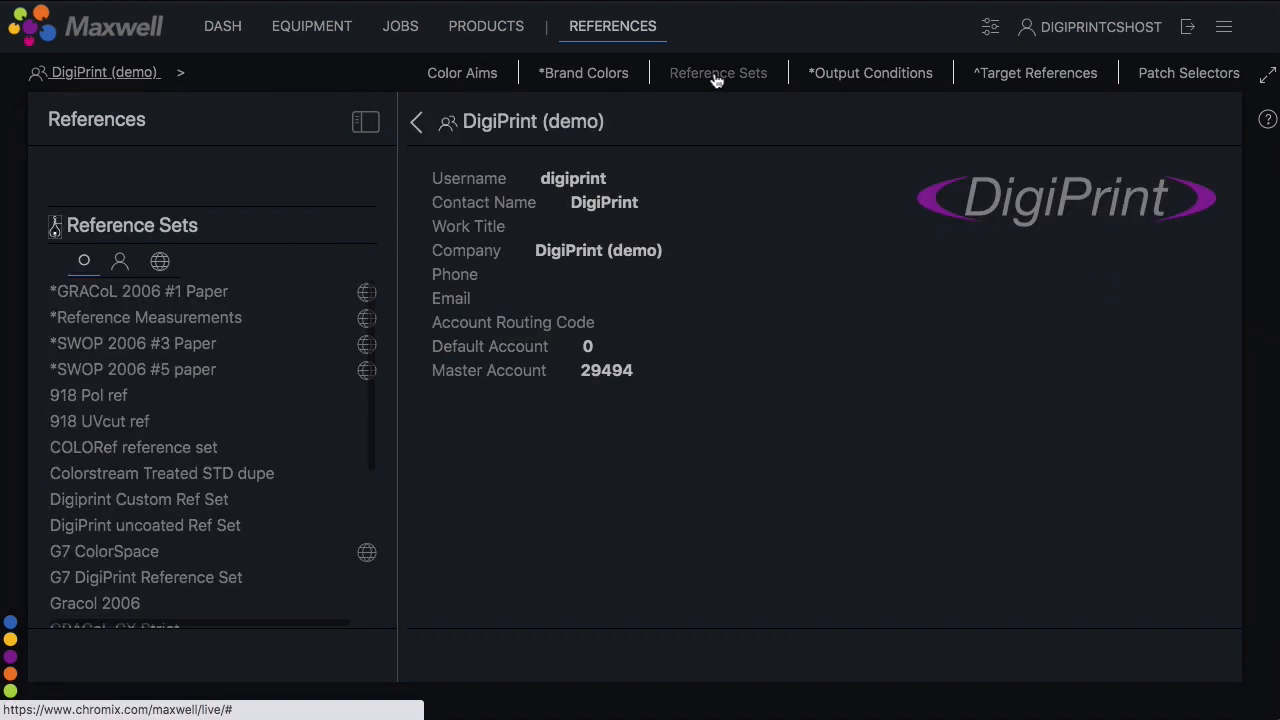
left_click(174, 499)
scroll(172, 500, "down", 4)
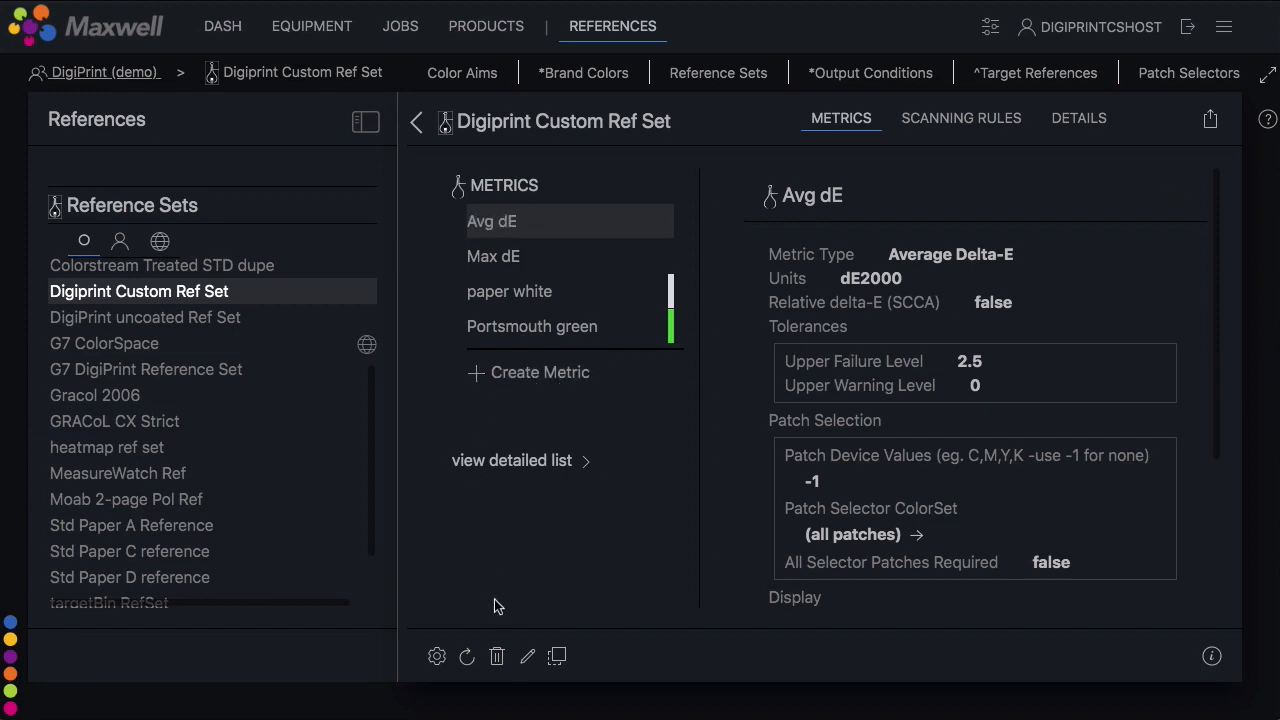
left_click(557, 657)
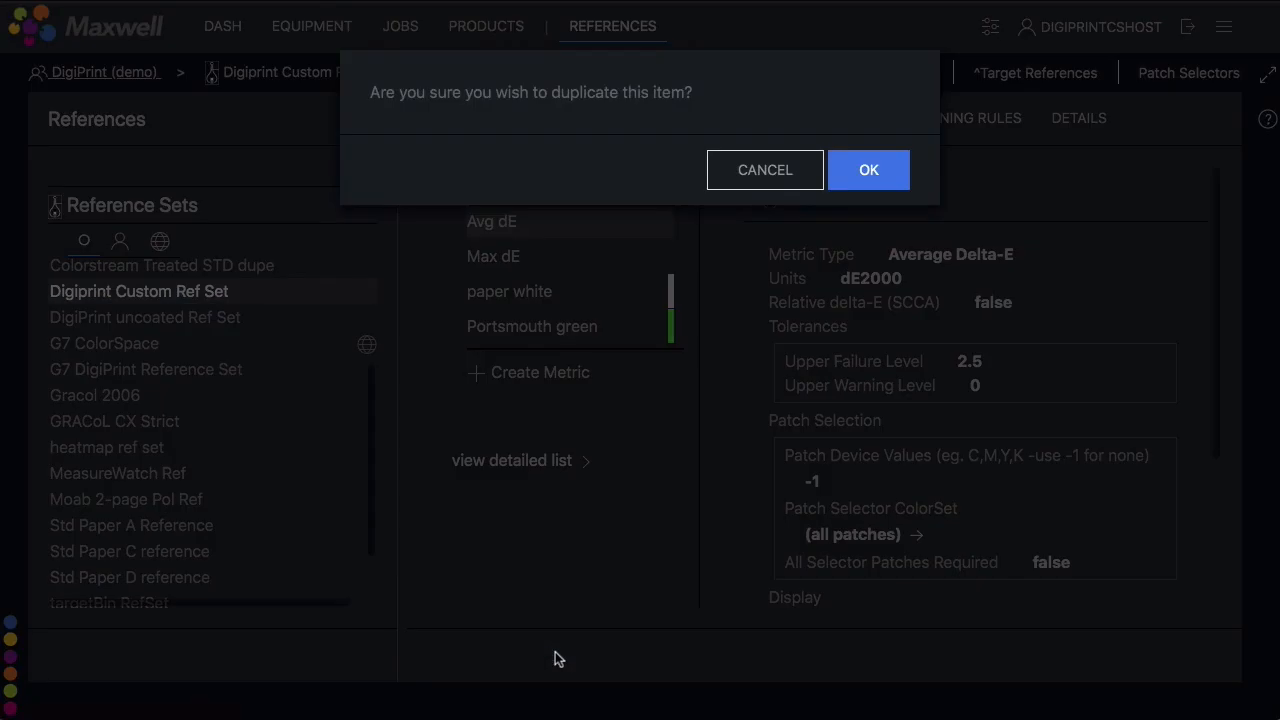
left_click(868, 172)
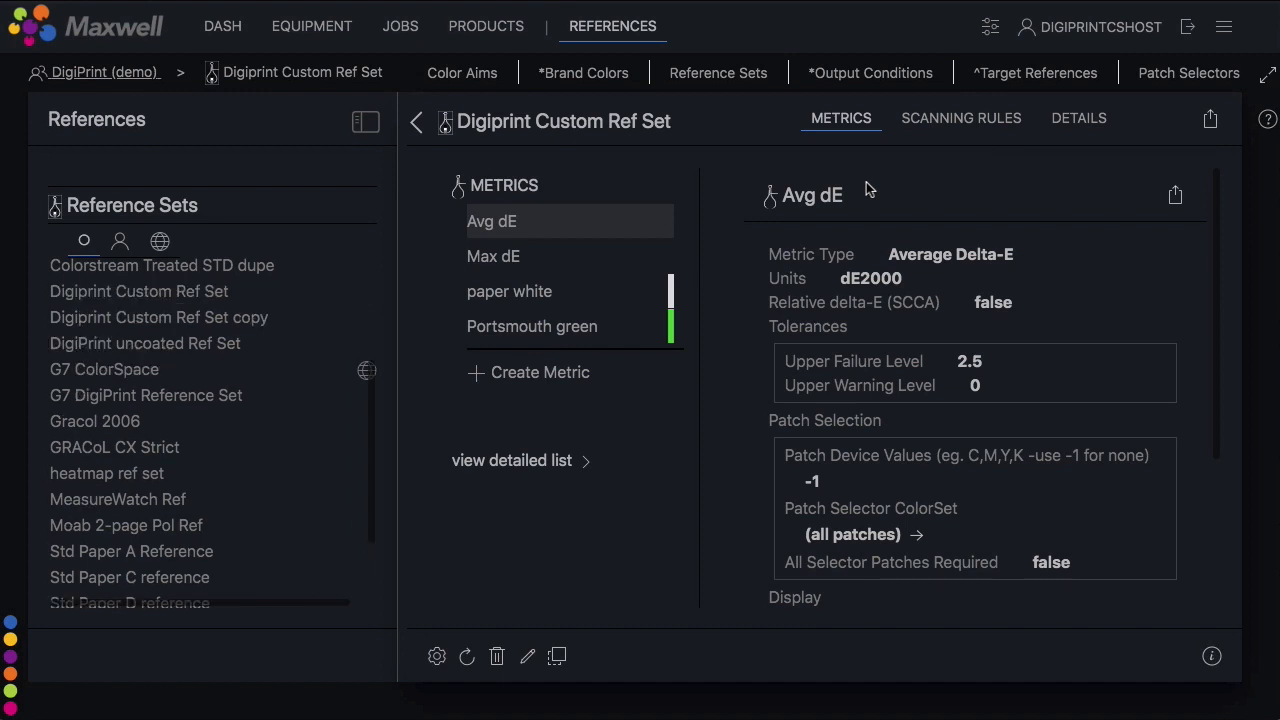
Set the duplicated reference set's color aim to *CGATS21-2-CRPC6 (GRACoL 2013) and rename it Digiprint Custom Ref Set GRACoL13
left_click(250, 318)
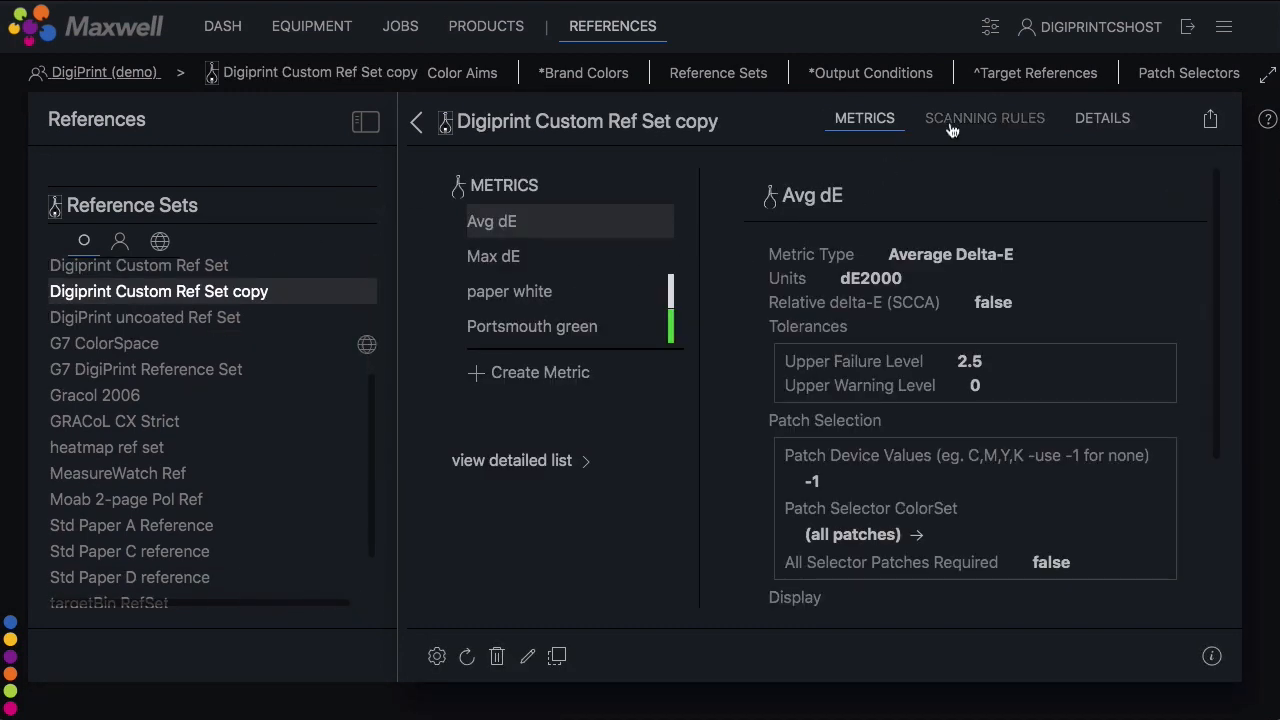
left_click(954, 122)
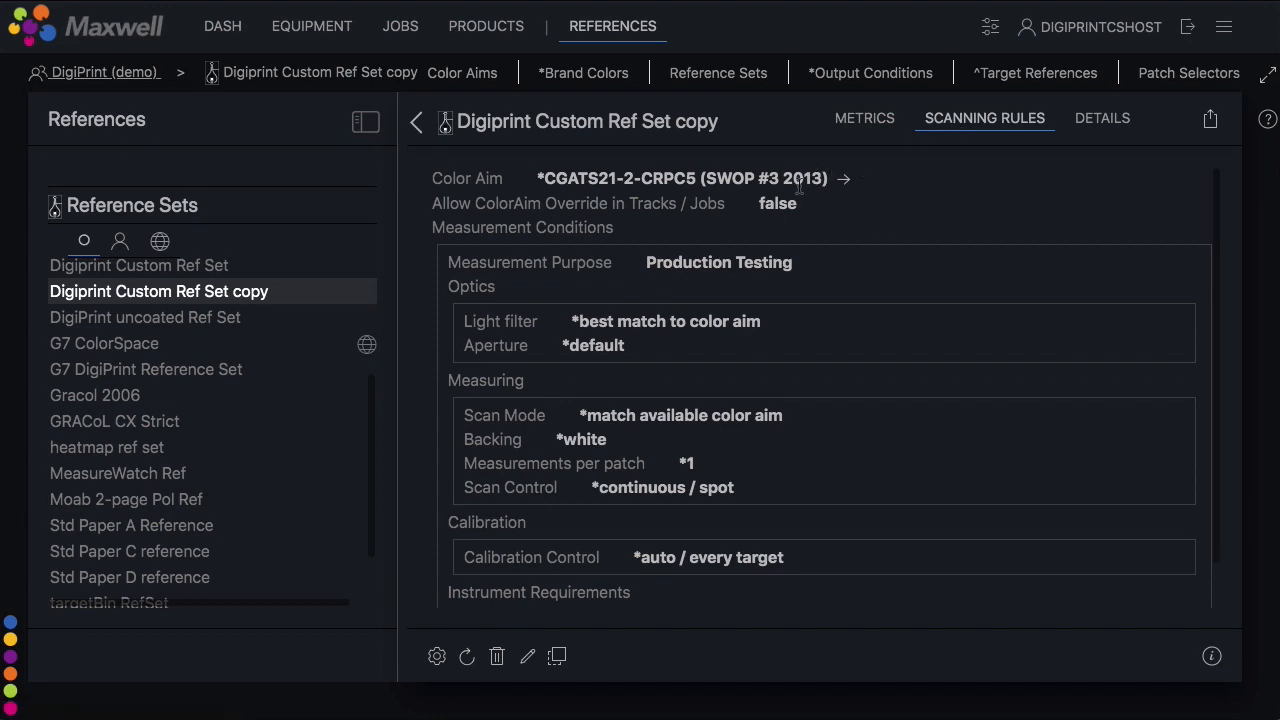
double_click(481, 188)
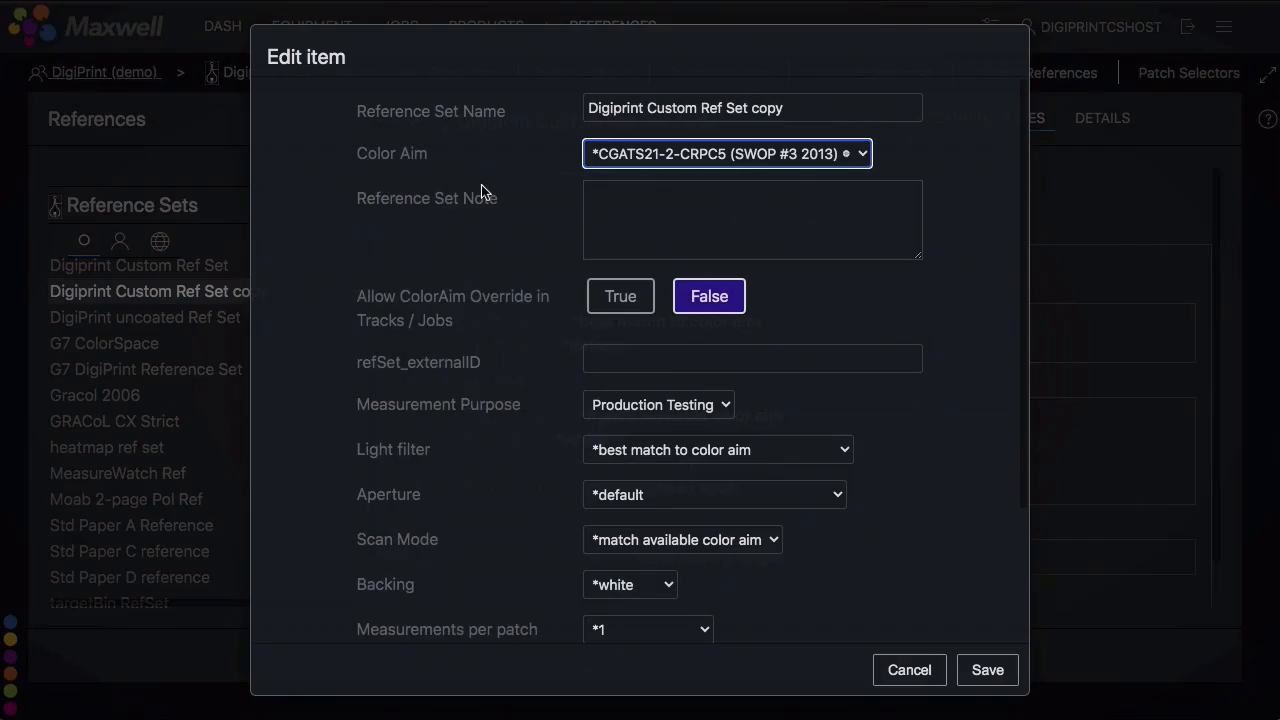
left_click(636, 165)
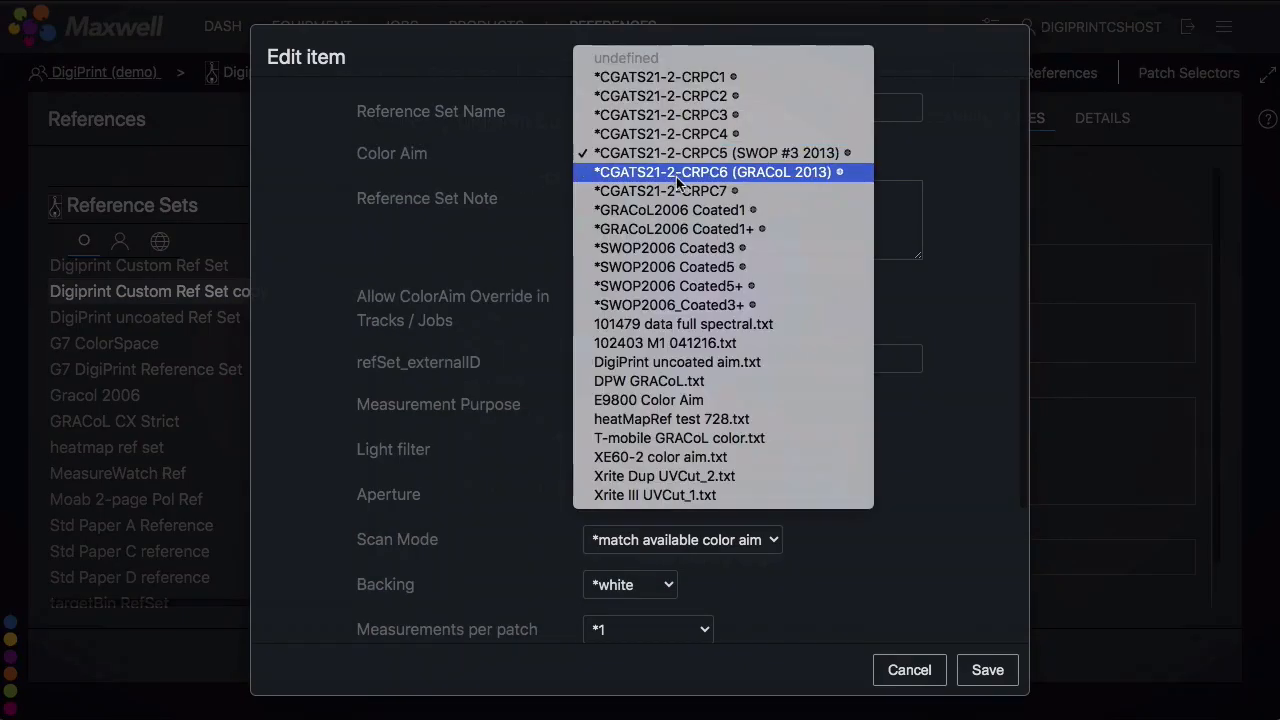
left_click(676, 172)
key("BackSpace")
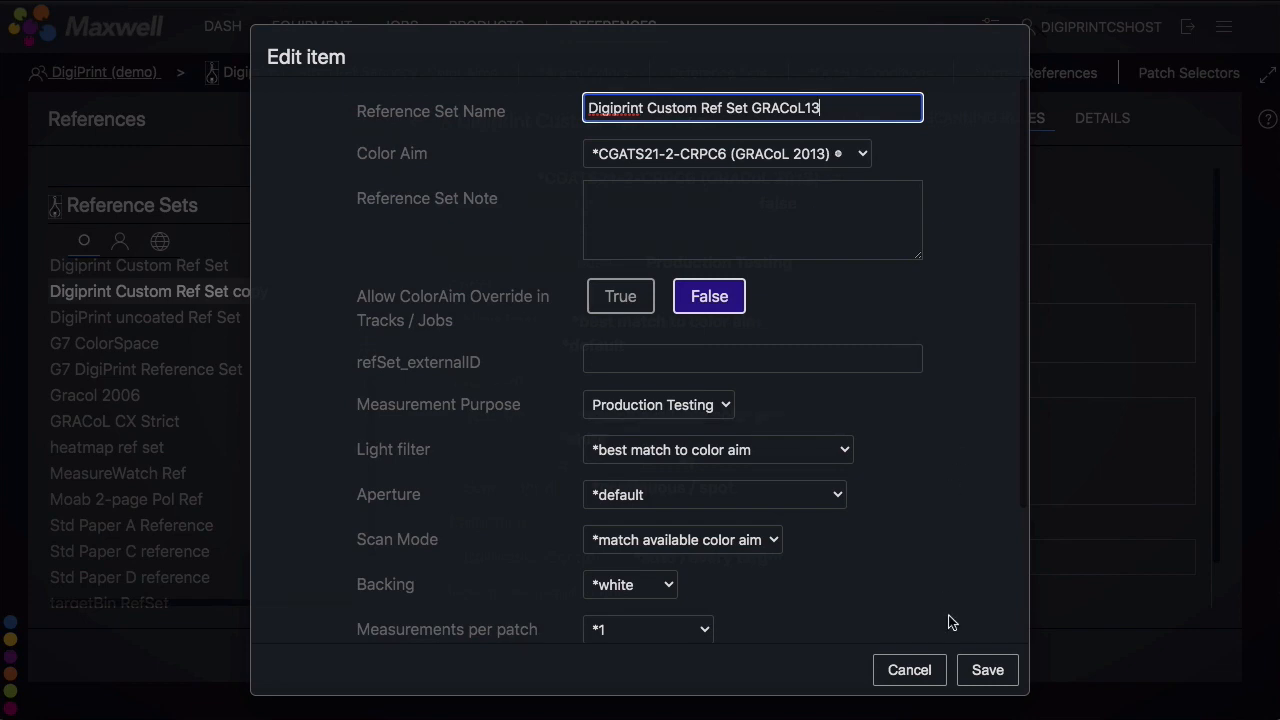
left_click(986, 669)
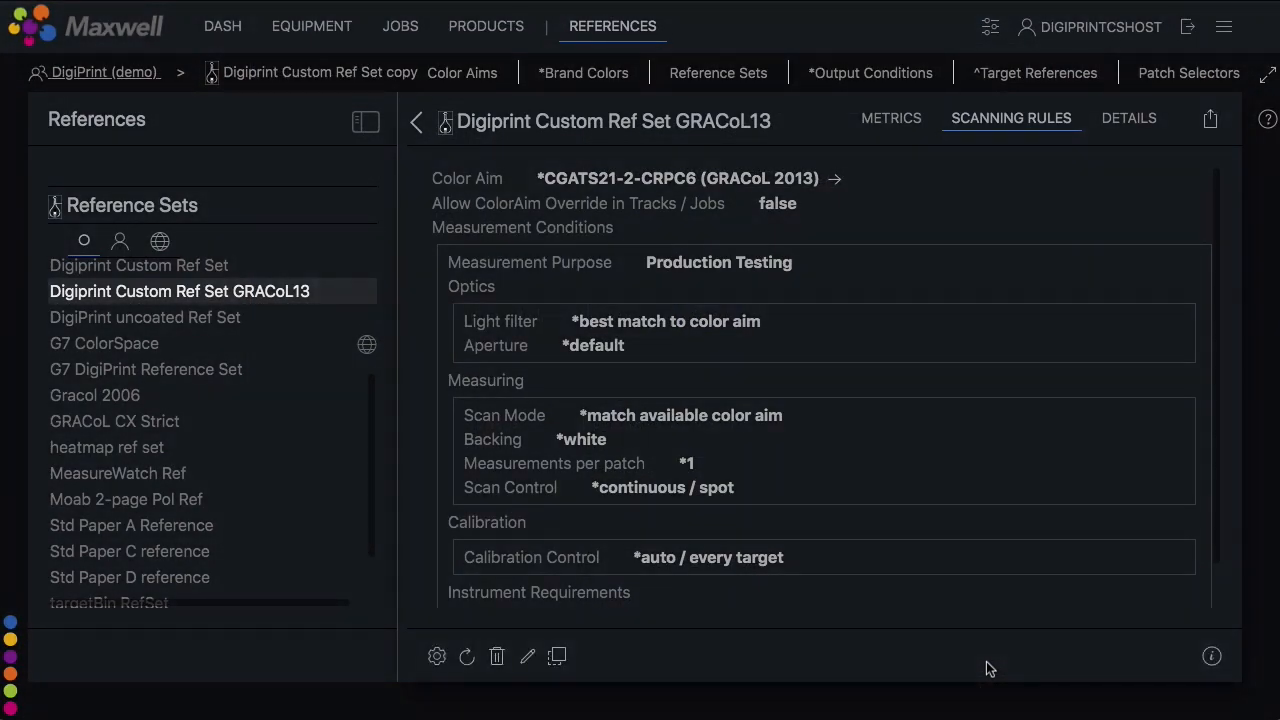